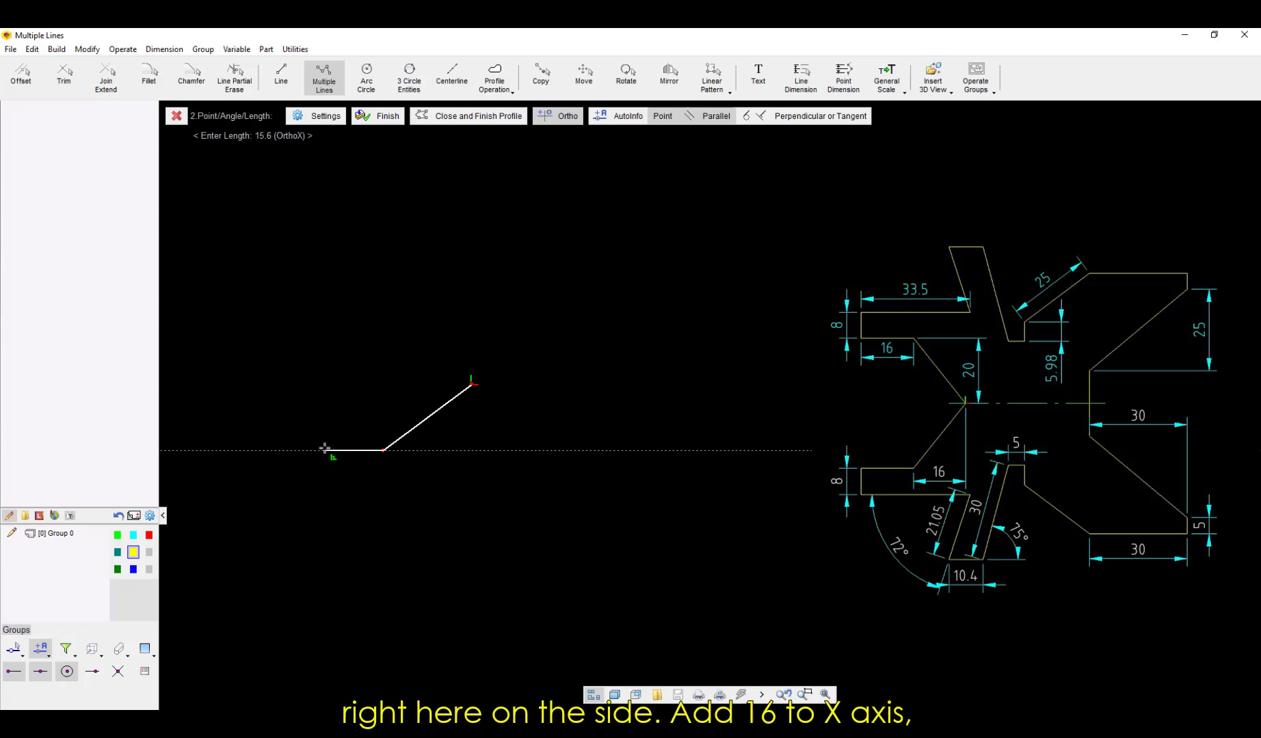
Step: Continue the profile with a 16 horizontal line to the left, an 8 vertical line down and a 33.5 horizontal line to the right
text(16)
key(Return)
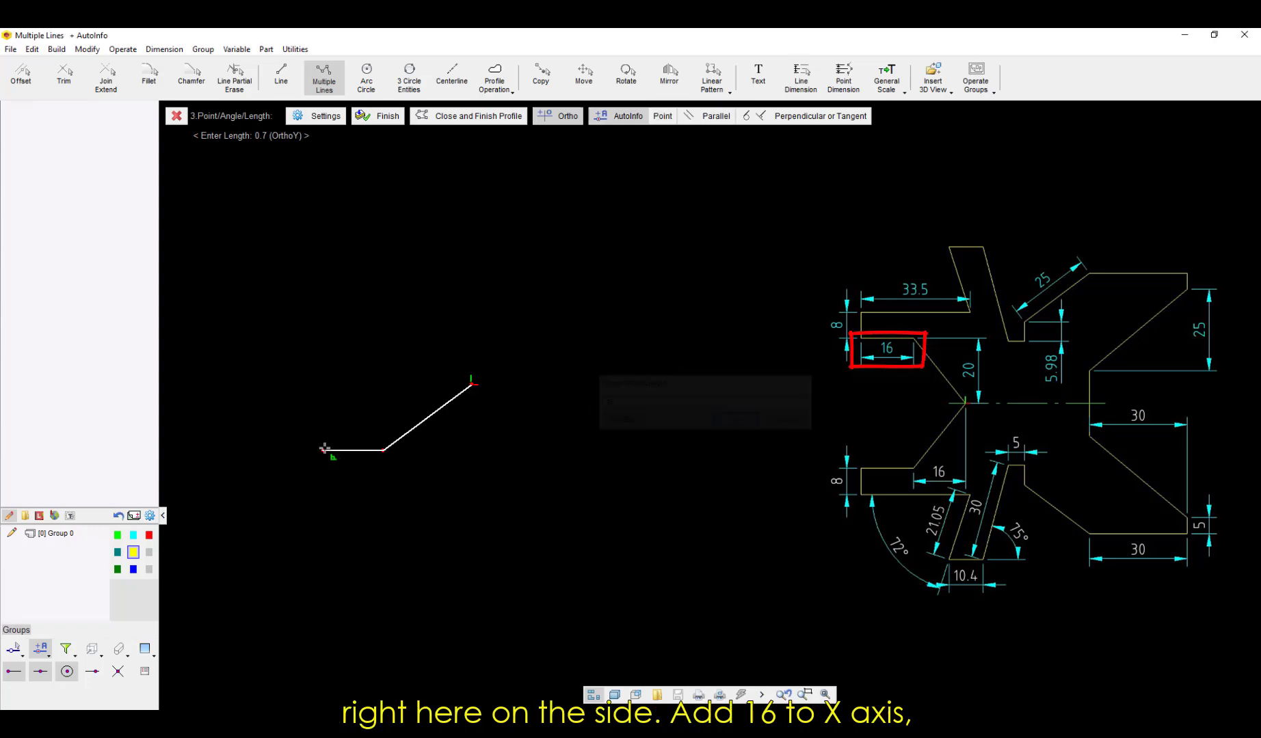
text(8)
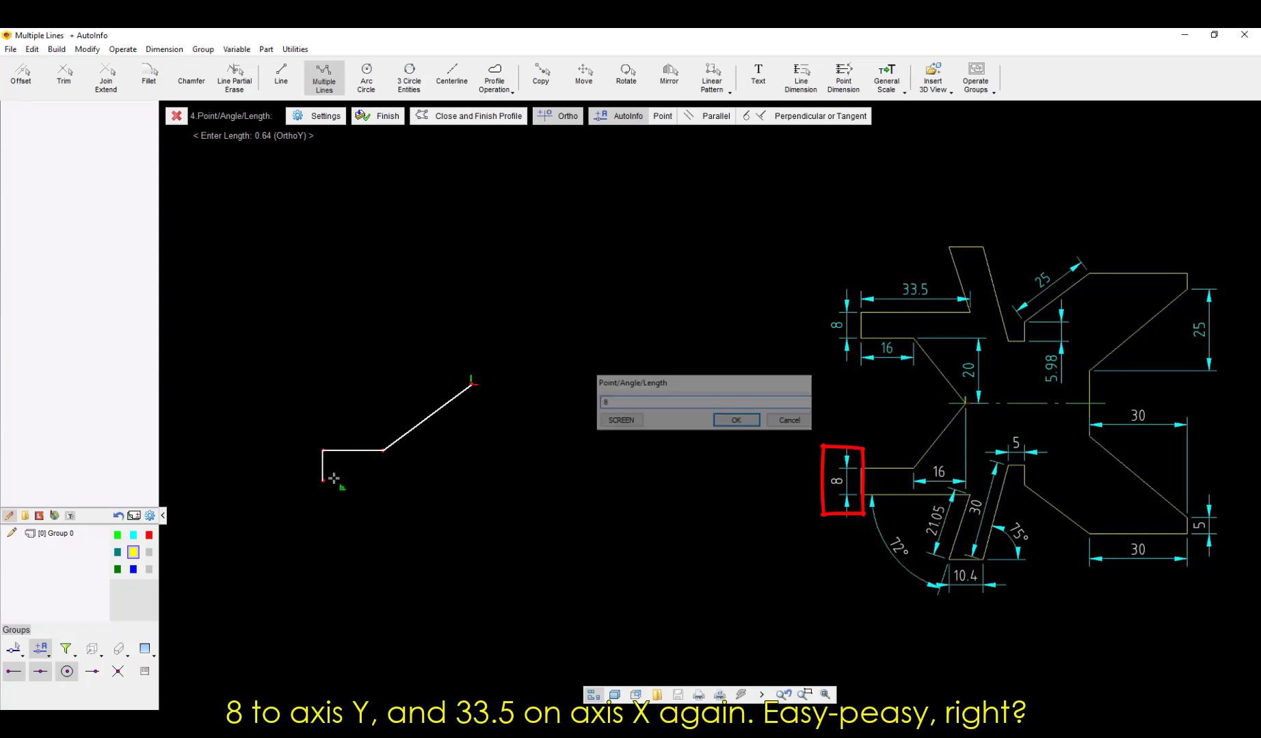
key(Return)
text(33.5)
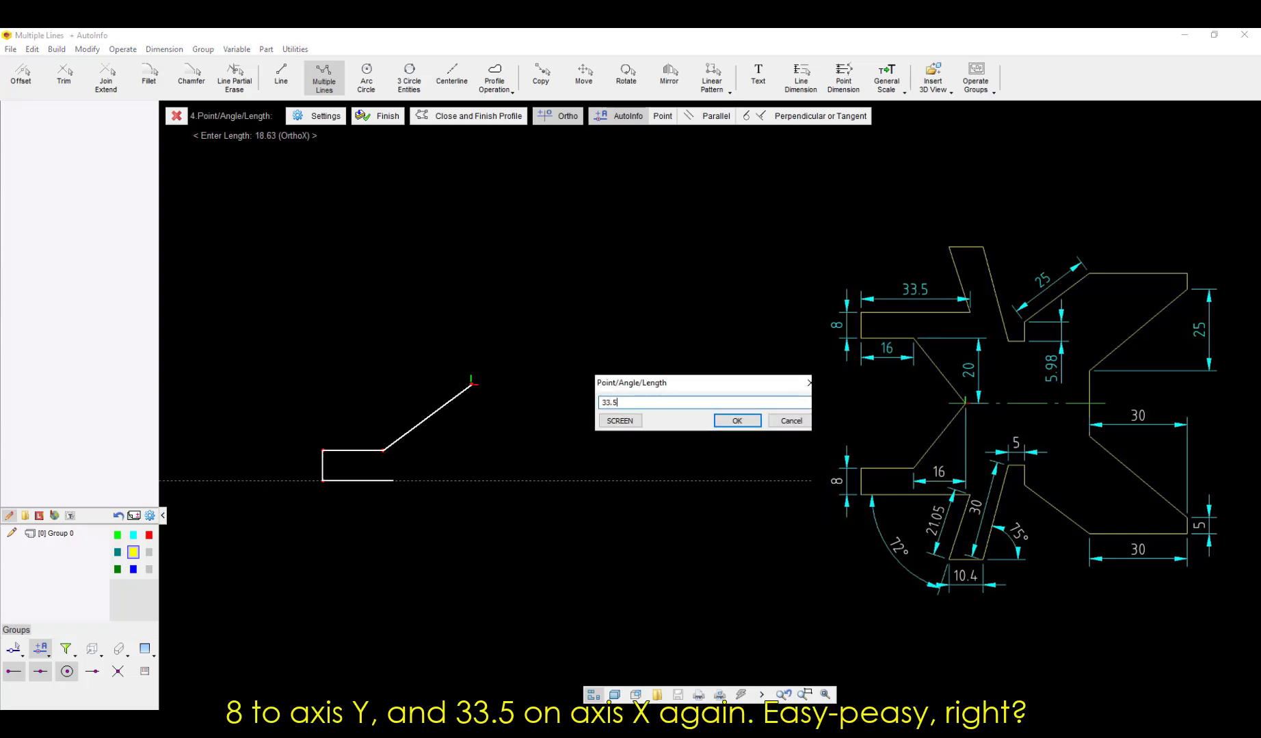
key(Return)
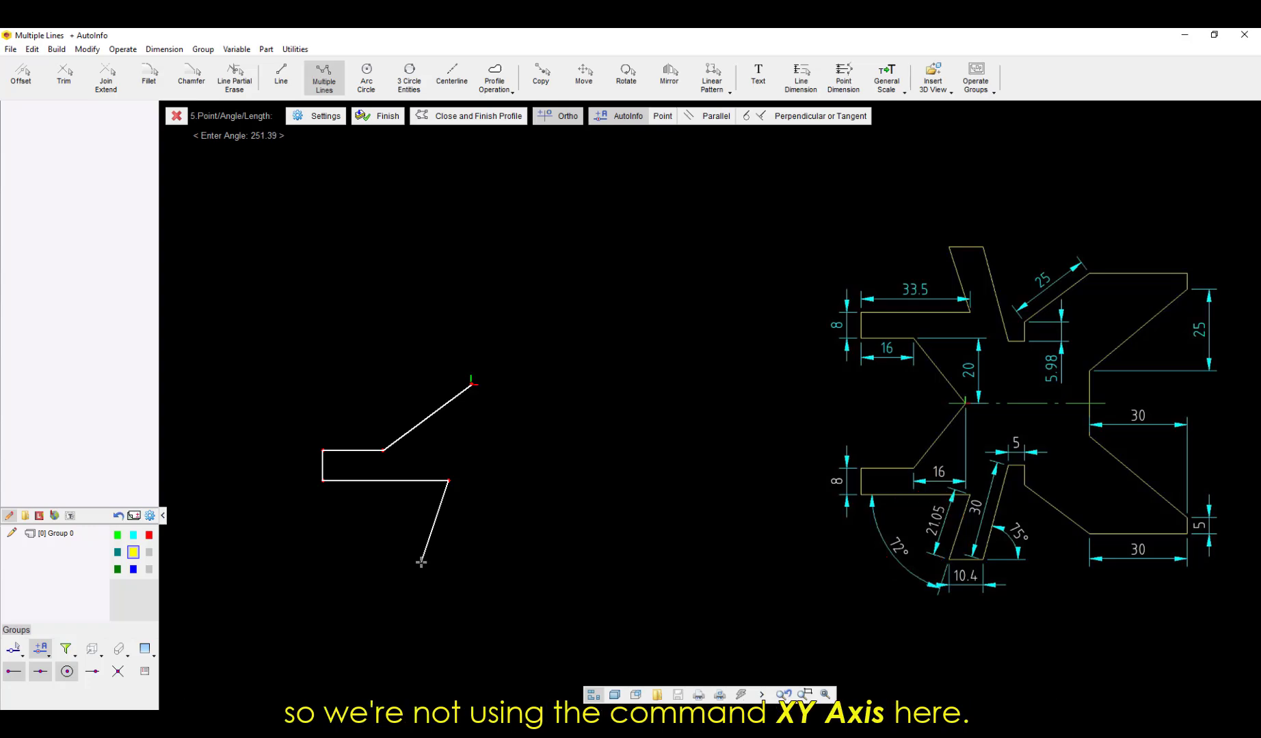
Step: Draw the leg's first slanted edge downward at angle (180+72) with a length of 21.05
text((180)
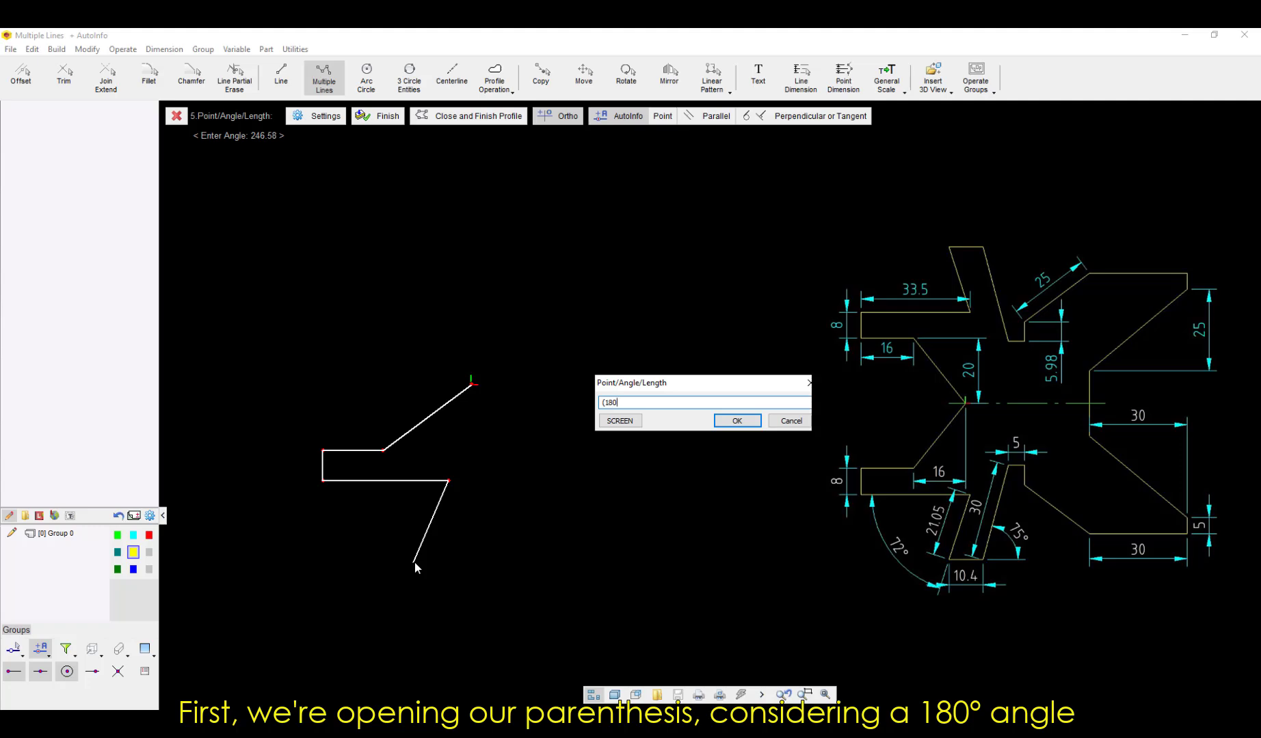
text(+72)
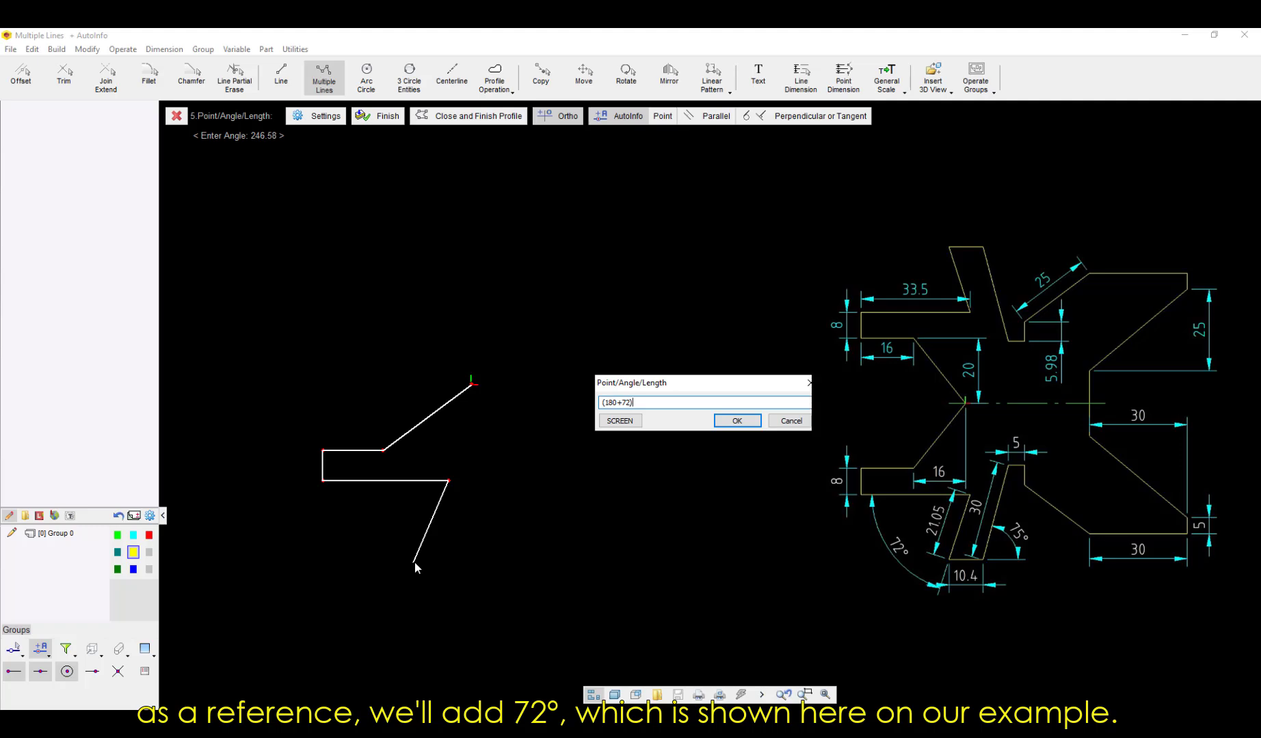
text())
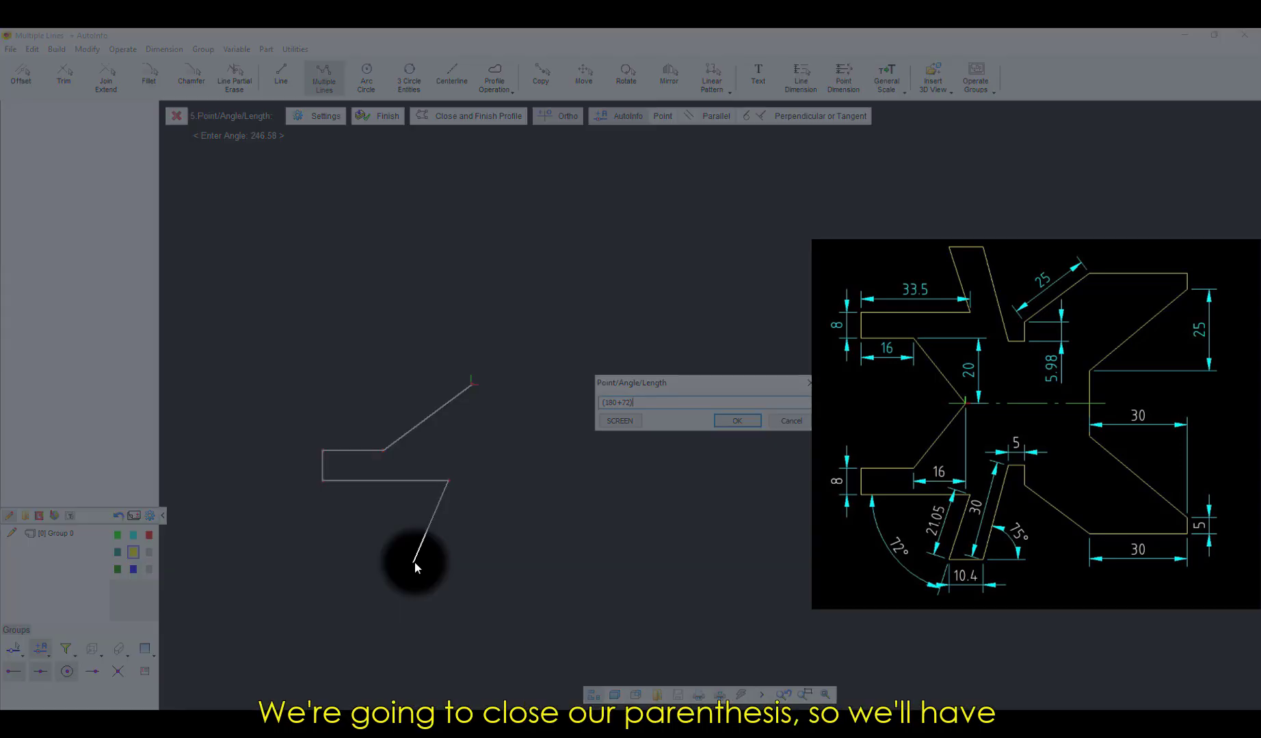
key(Return)
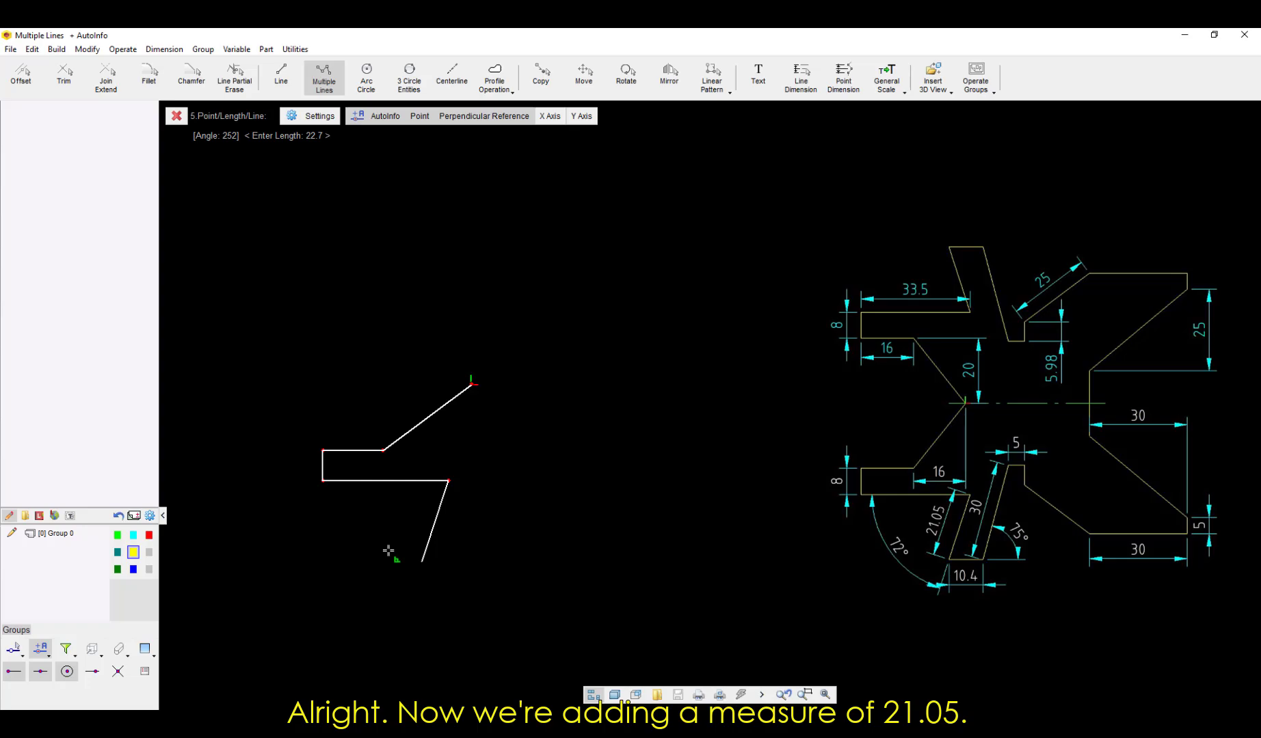
text(21.05)
key(Return)
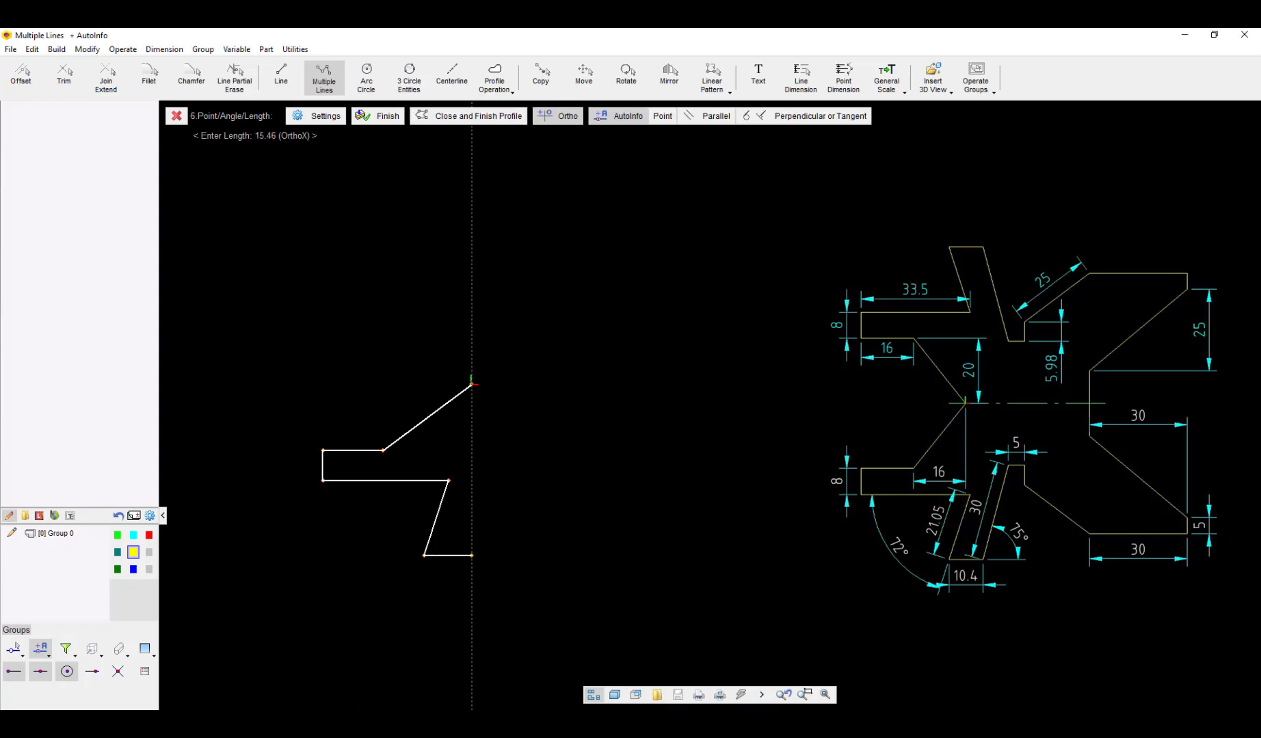
Step: Add the leg's 10.4 horizontal bottom edge to the right and a 30 long edge rising at 75°
text(10.4)
key(Return)
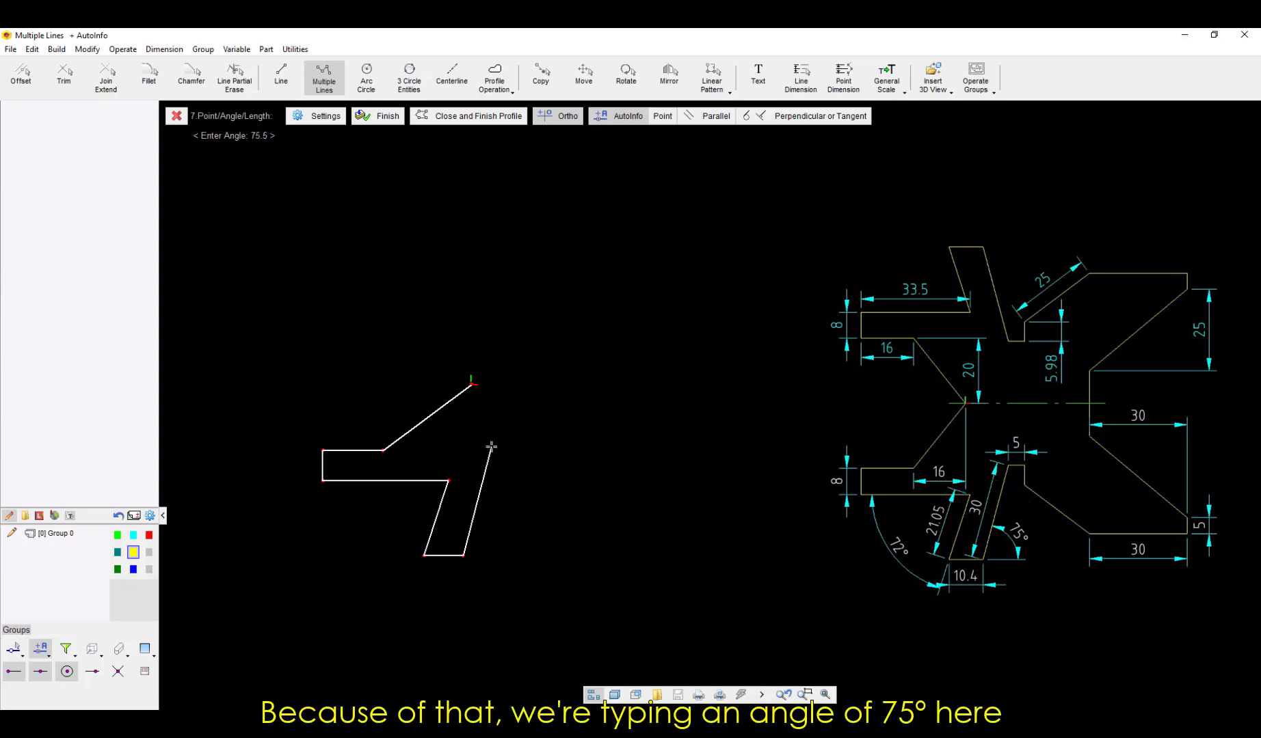
text(75)
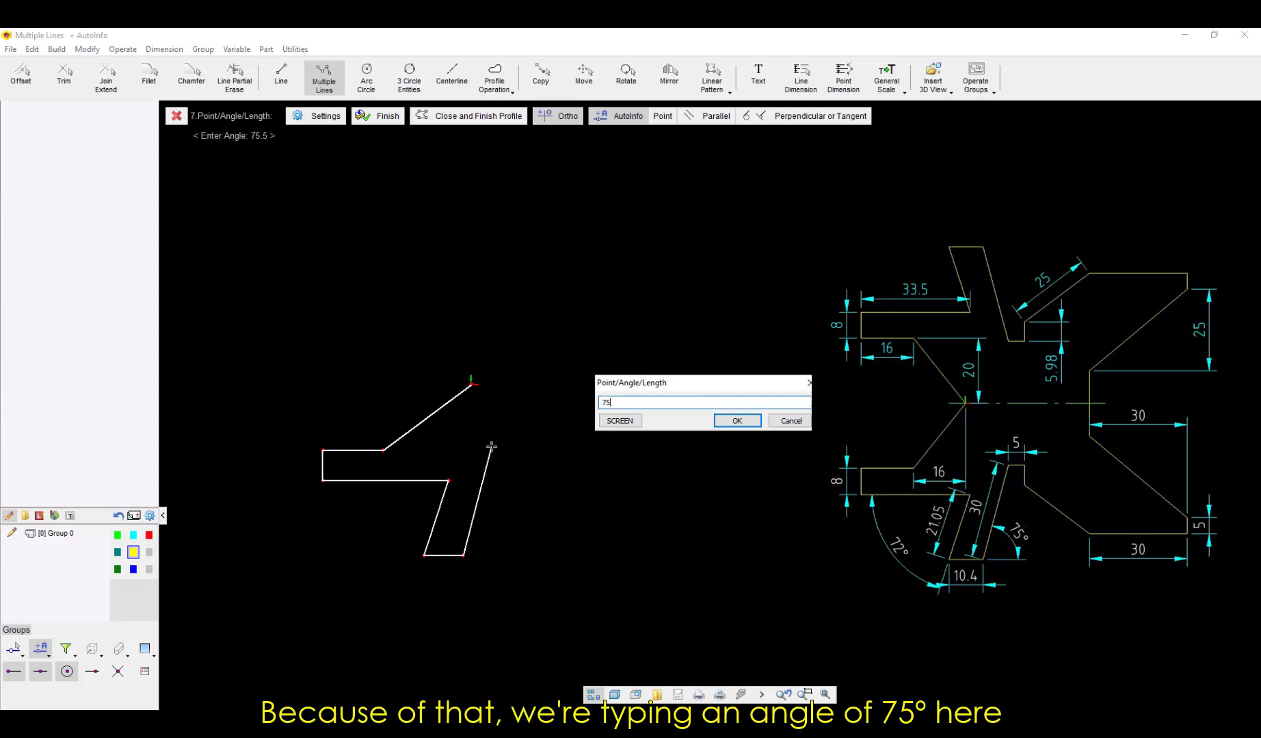
key(Return)
text(30)
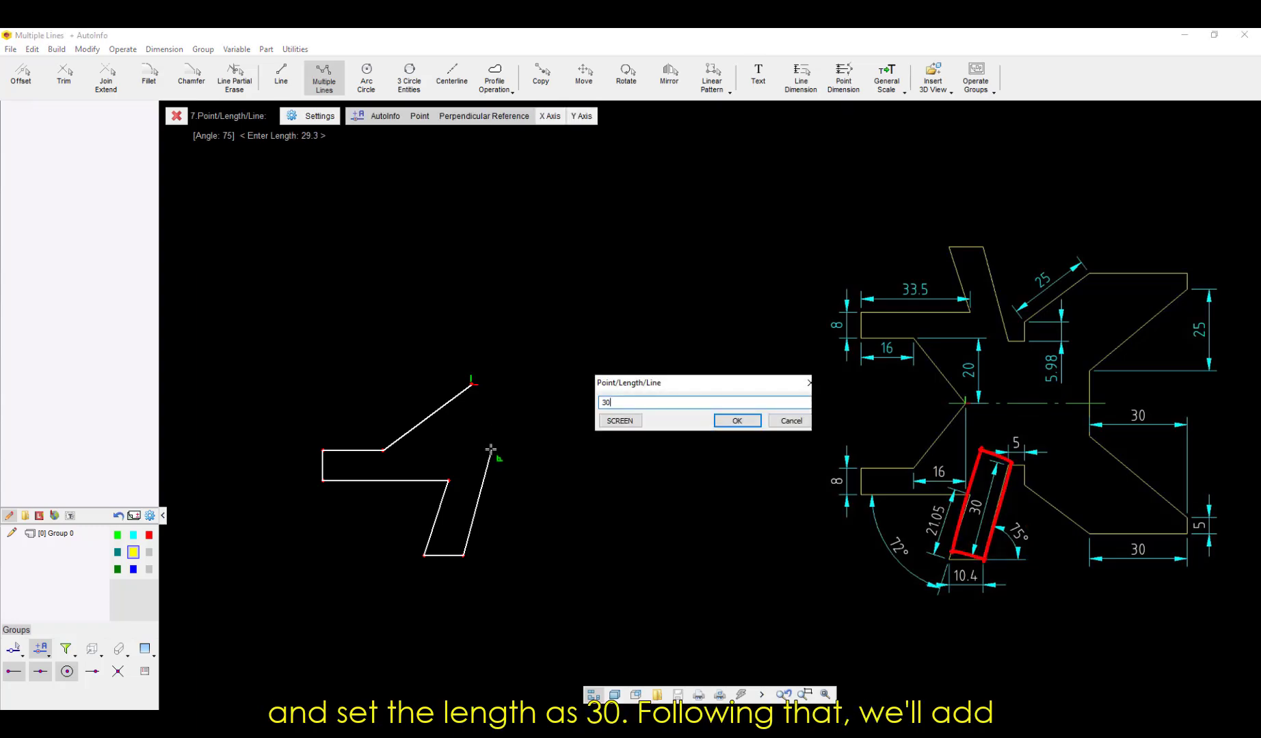
key(Return)
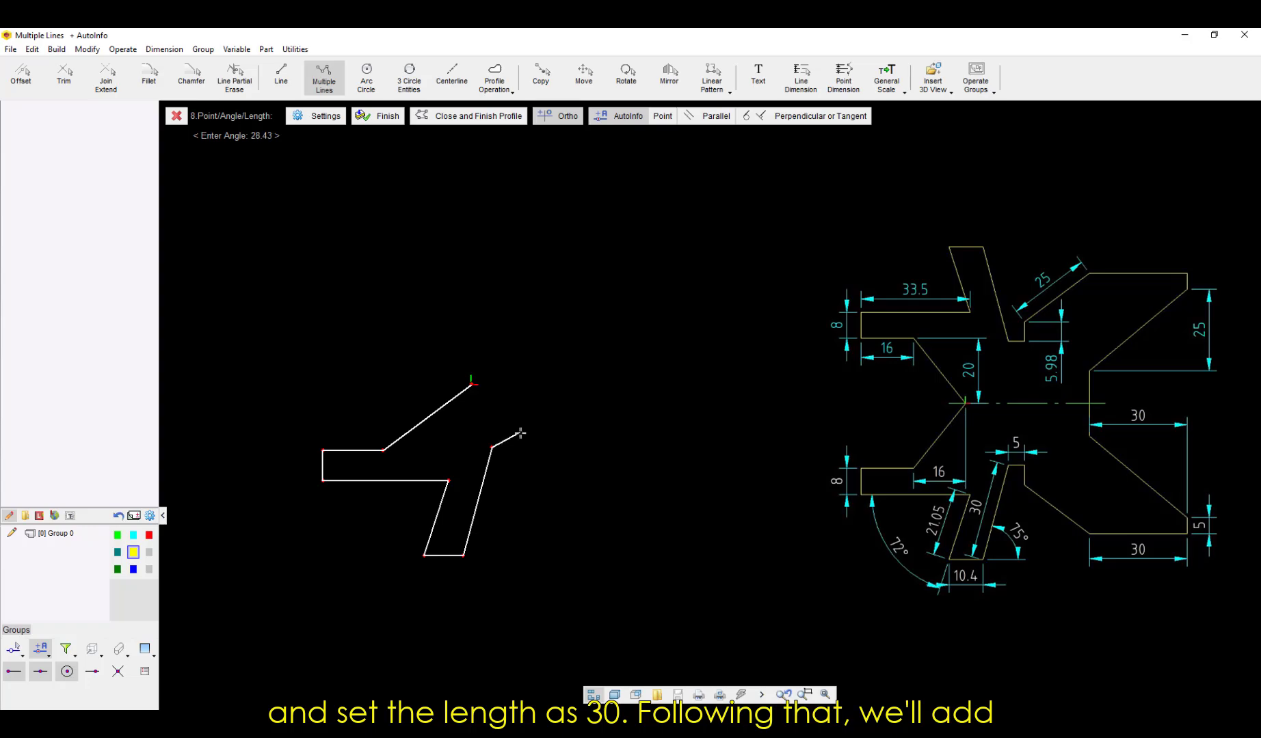
Step: Add a 5 horizontal line to the right from the leg's upper end and a 5.98 vertical line down
text(5)
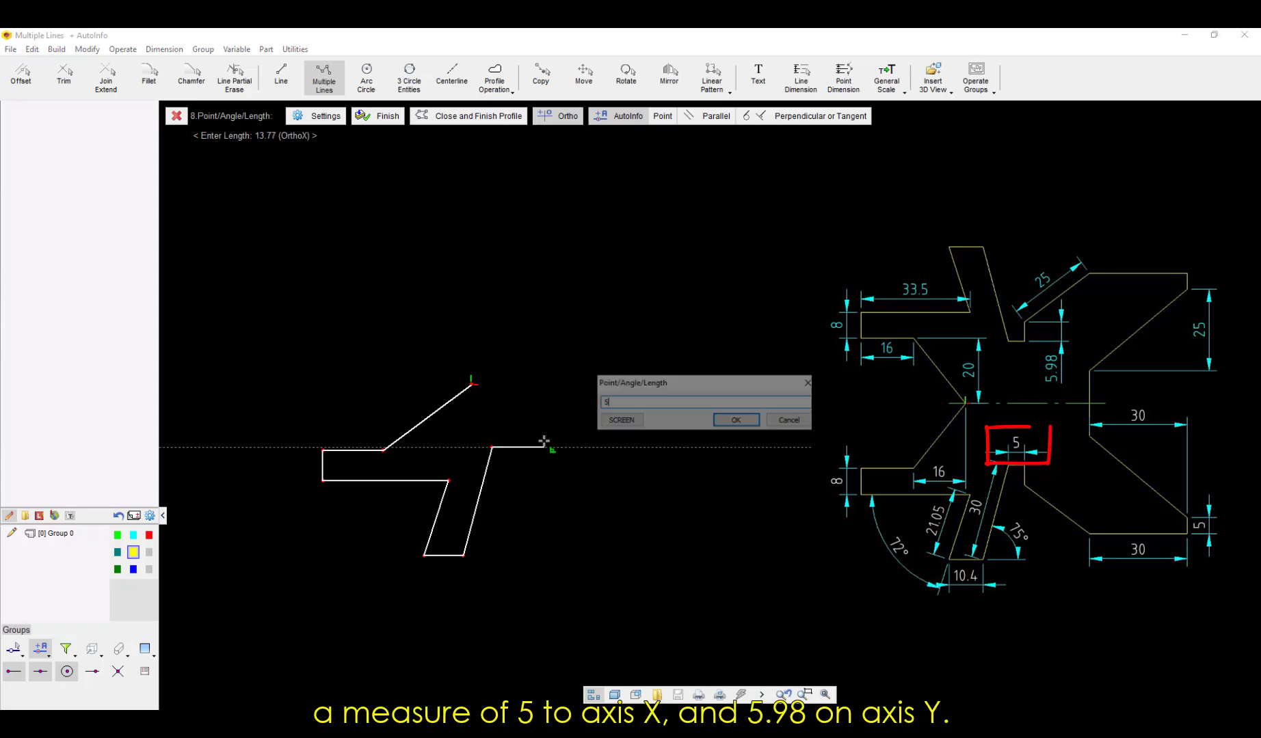
key(Return)
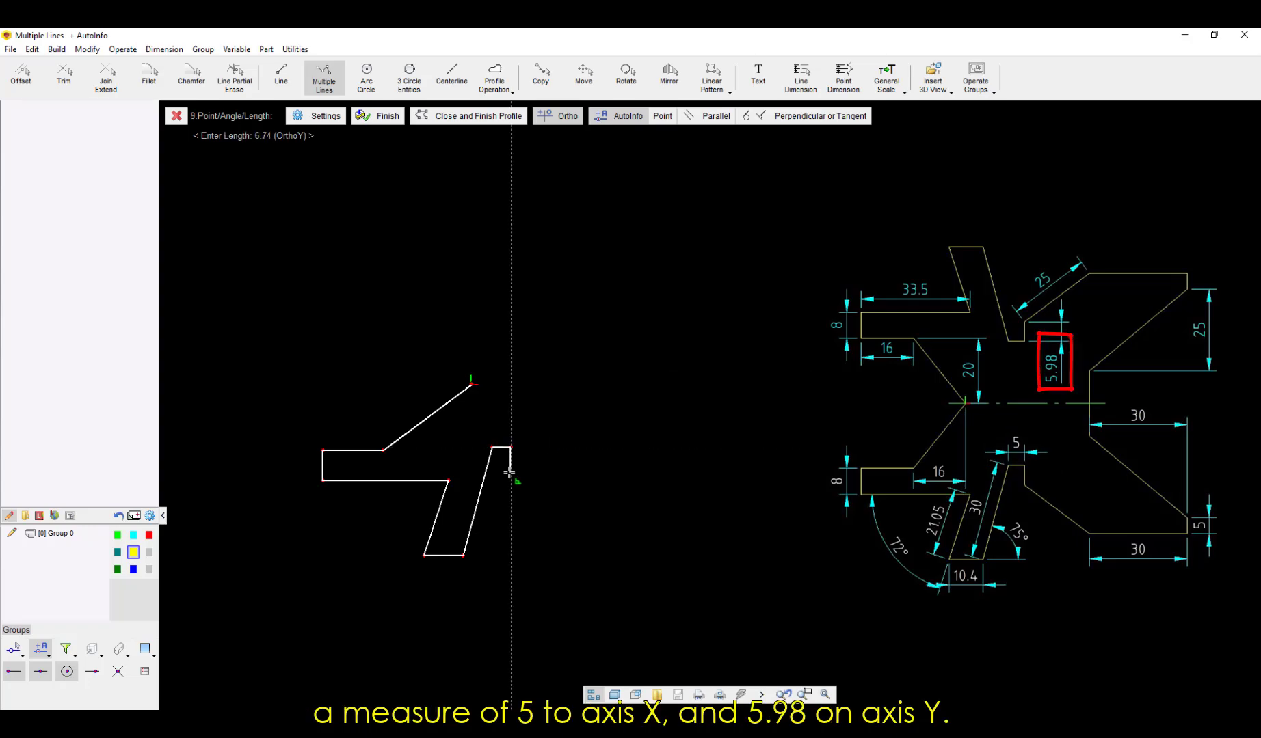
text(5.98)
key(Return)
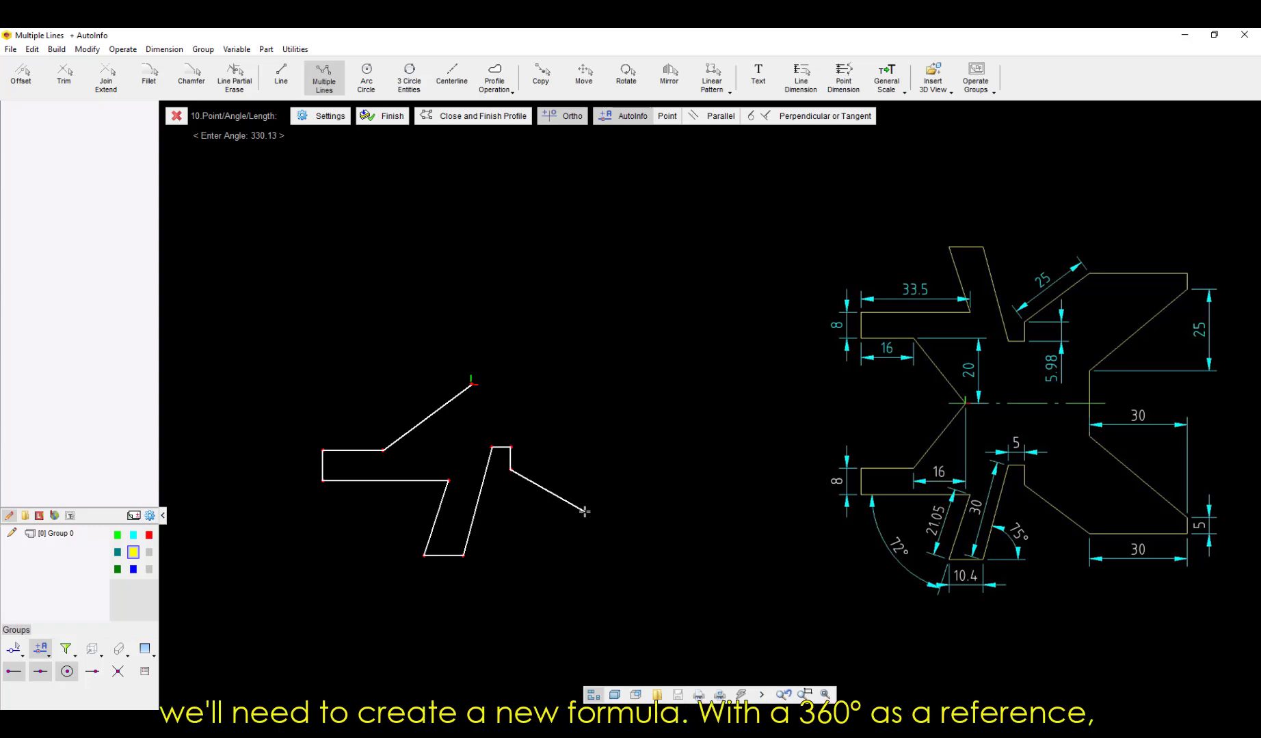
Step: Draw the next slanted line downward to the right at angle (360-37) with a length of 25
text((360-37)
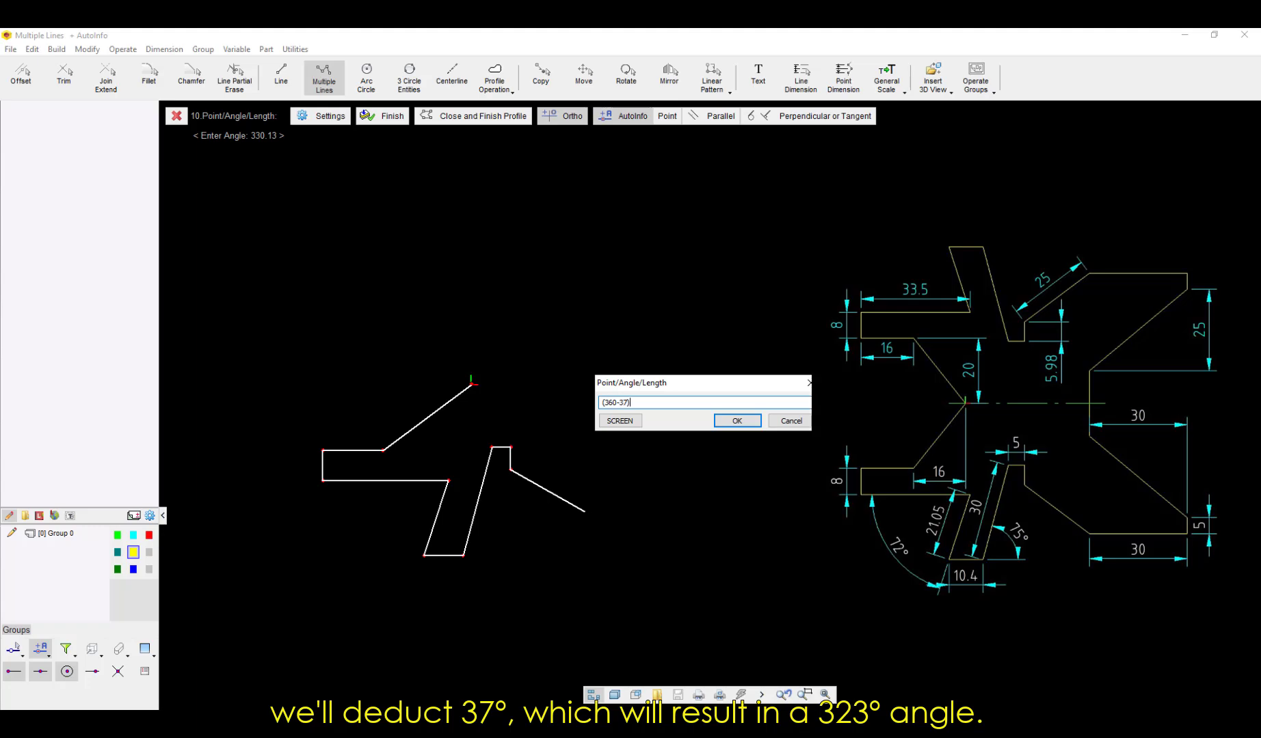
key(Return)
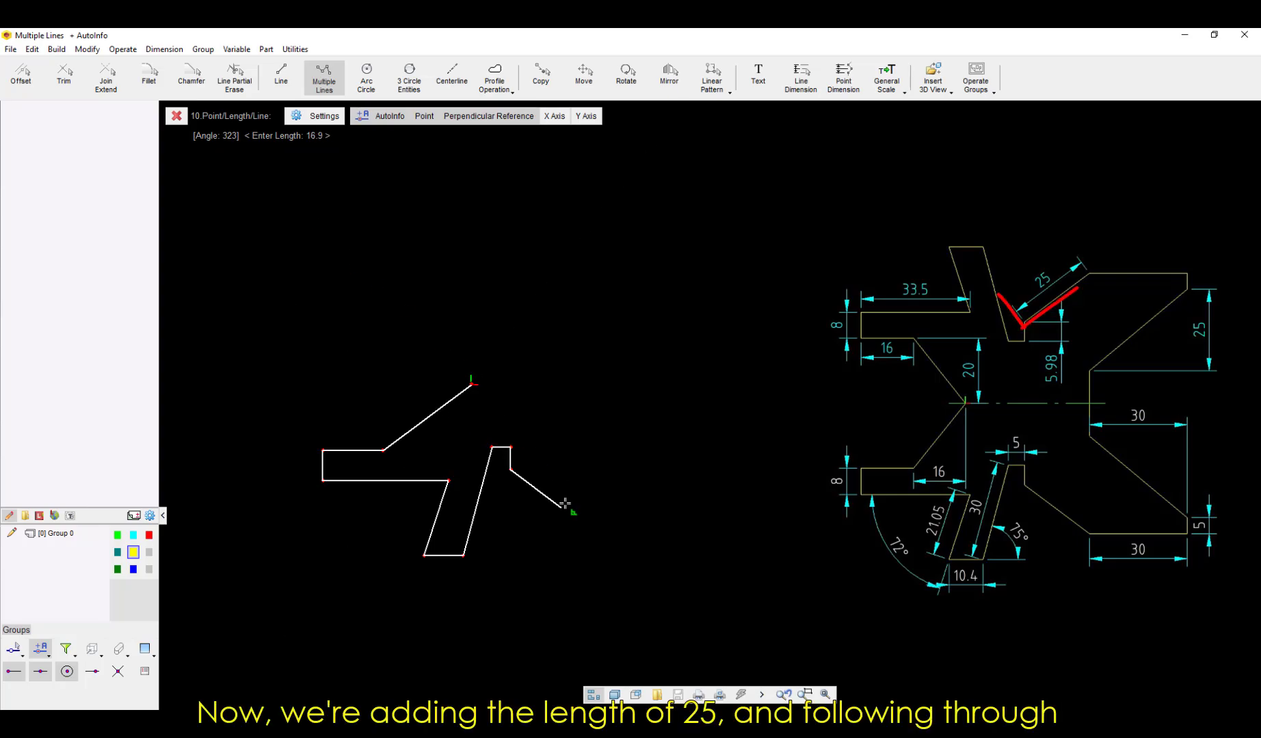
text(25)
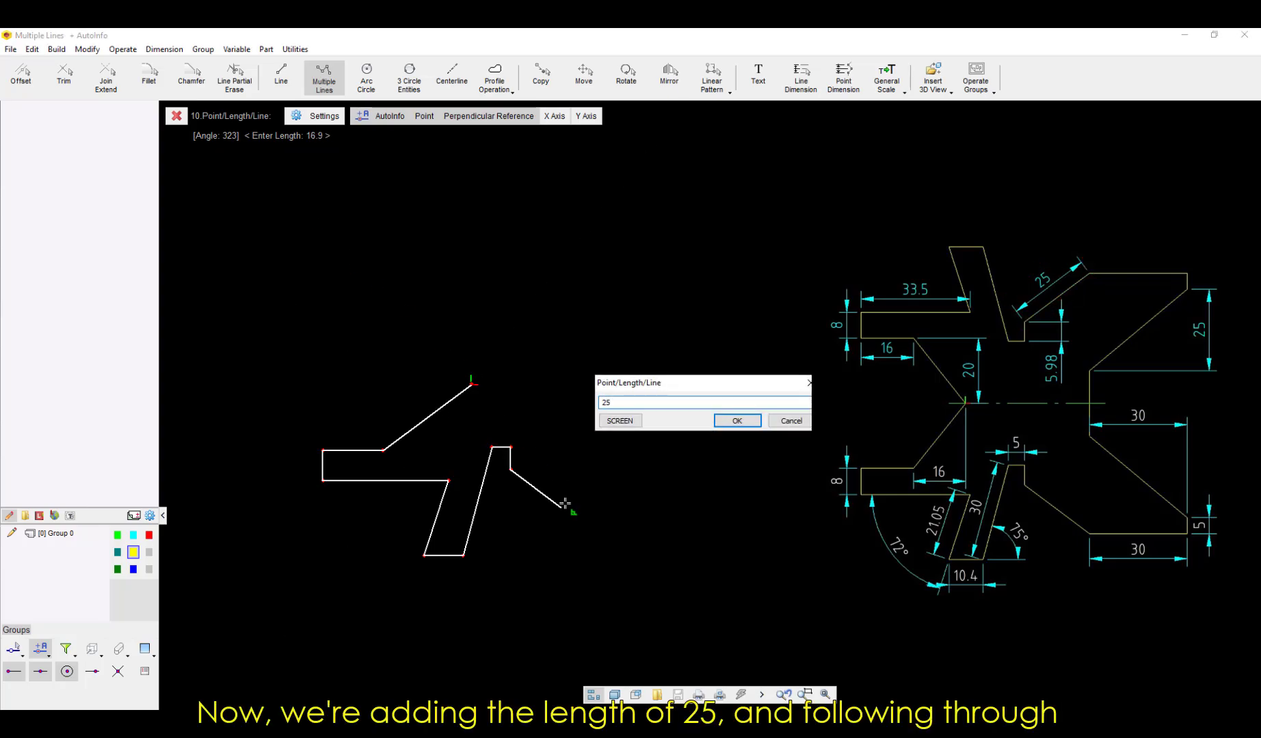
key(Return)
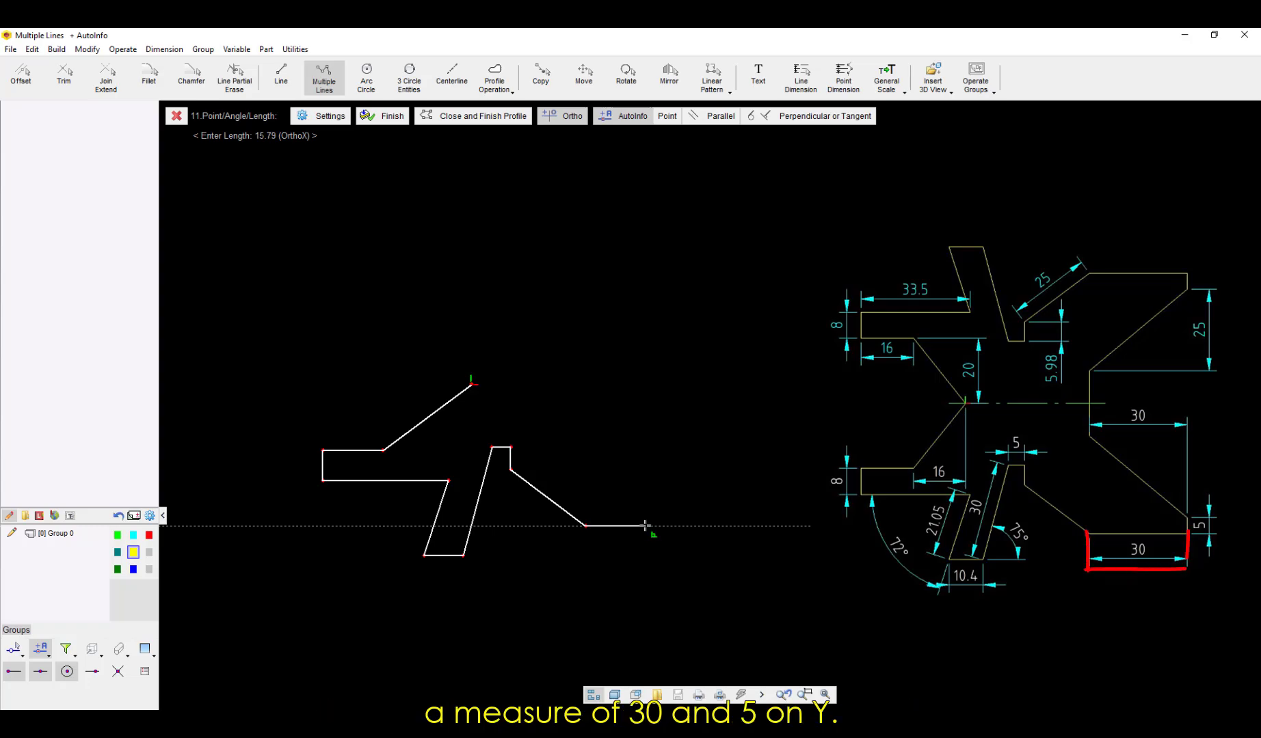
Step: Add a 30 line to the right, a 5 line up and a freehand diagonal at about 137°, and finish the open profile
text(30)
key(Return)
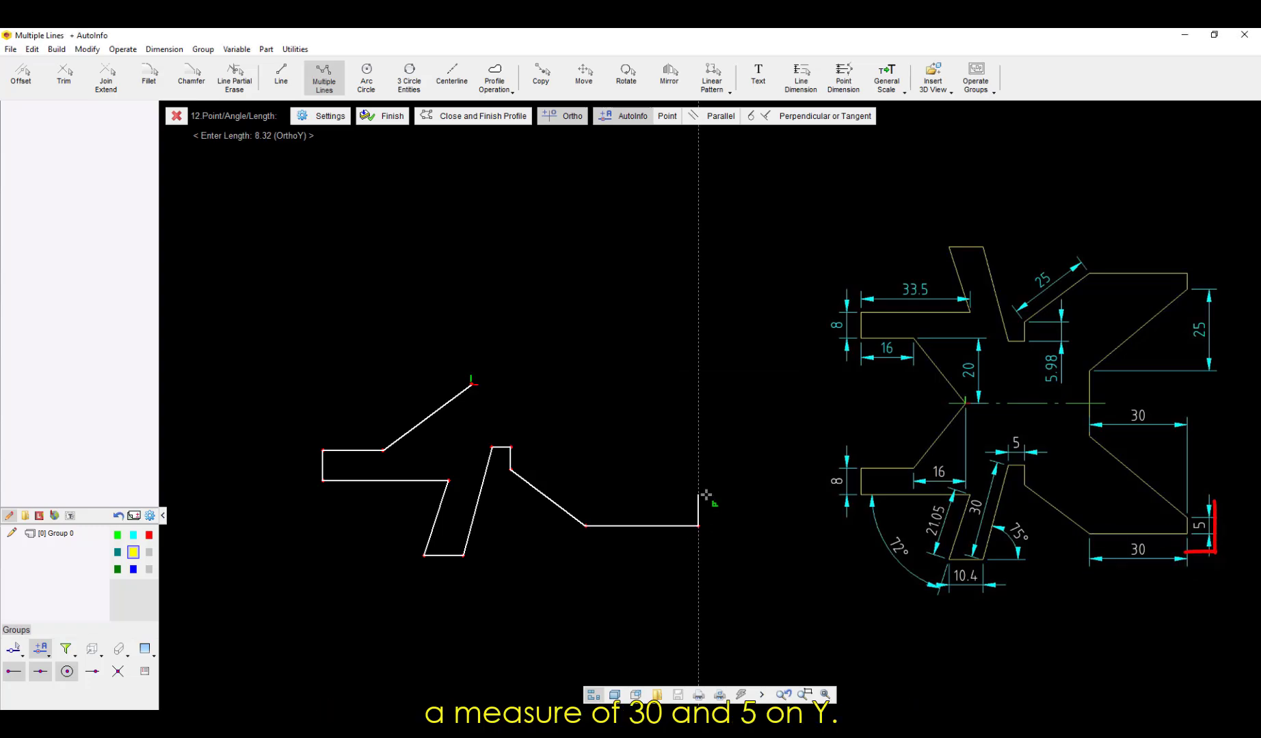
text(5)
key(Return)
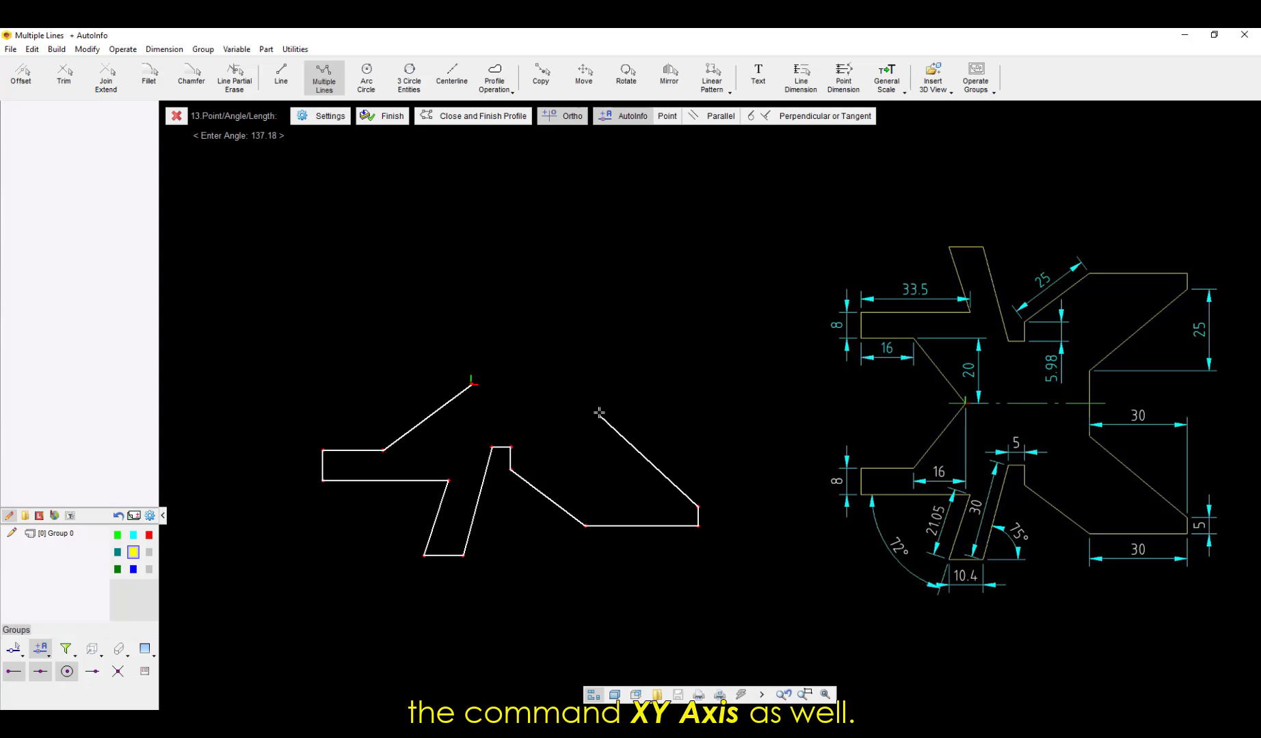
click(594, 413)
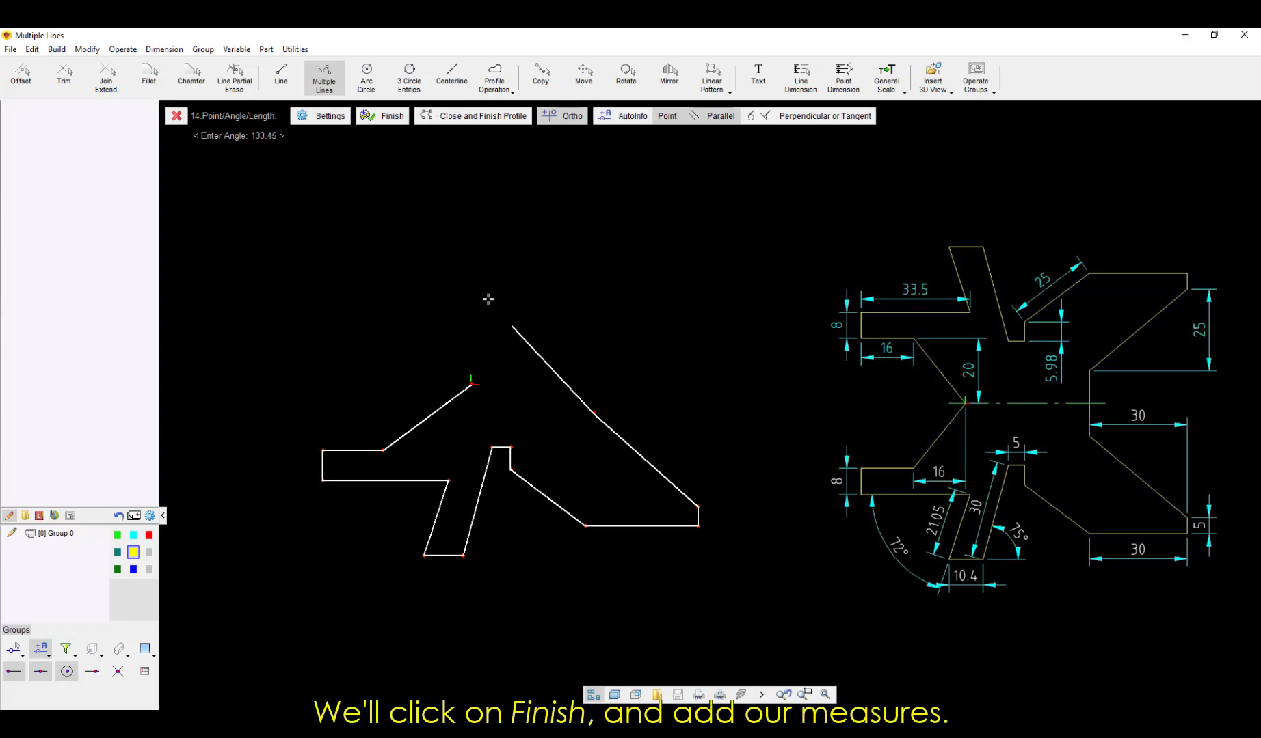
click(366, 116)
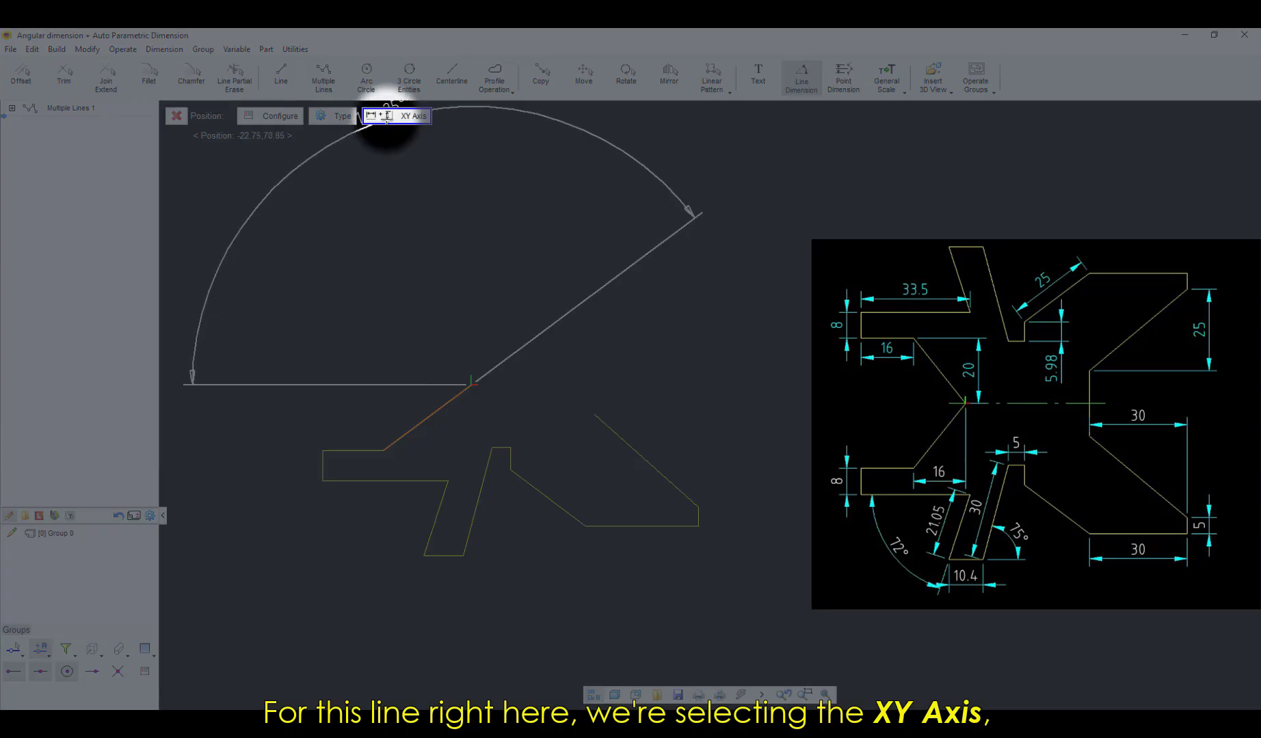
Step: Dimension the profile's first slanted line along both axes, setting its X distance to 16 and its Y distance to 20
click(396, 115)
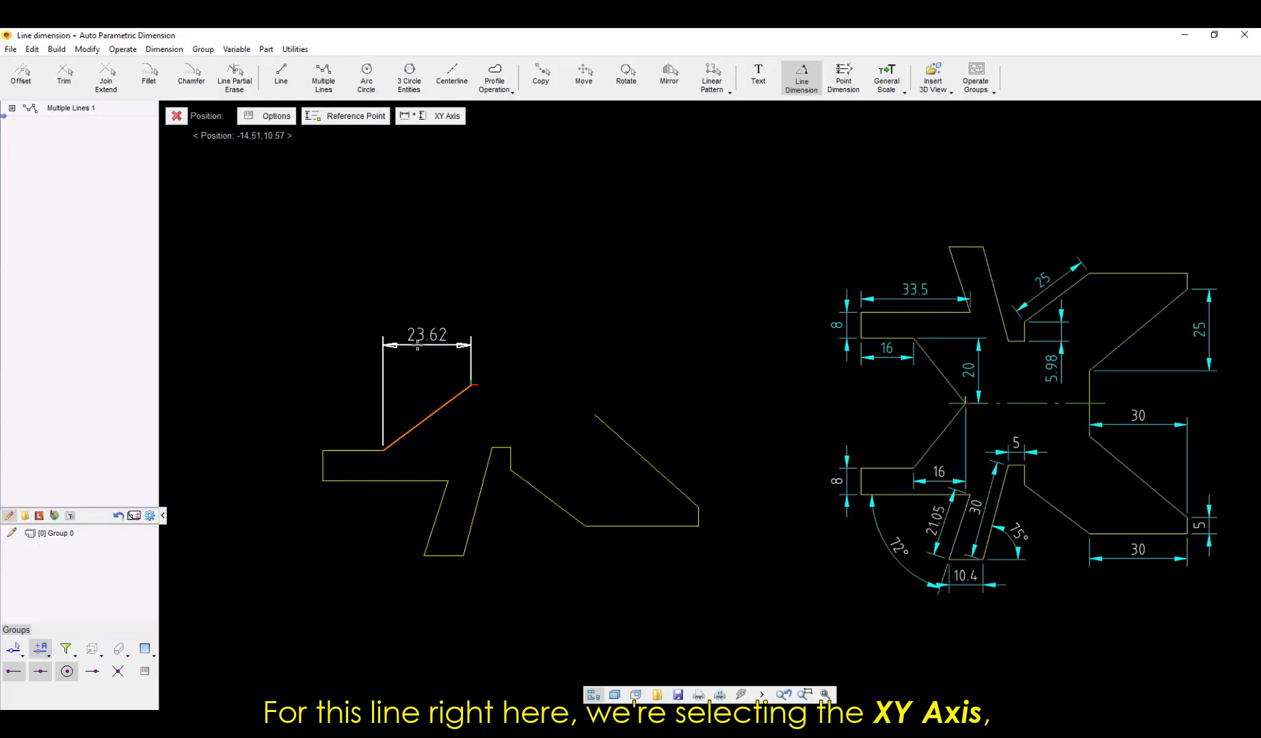
click(428, 346)
text(1)
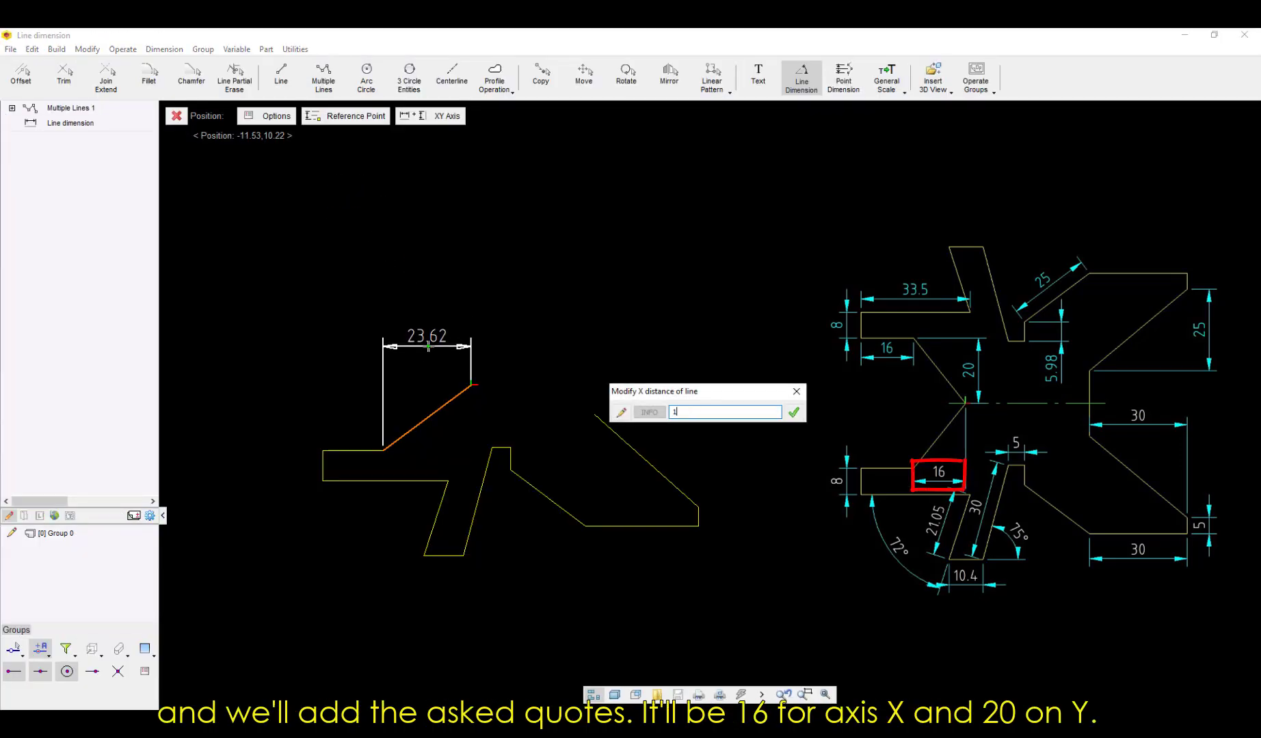
text(6)
key(Return)
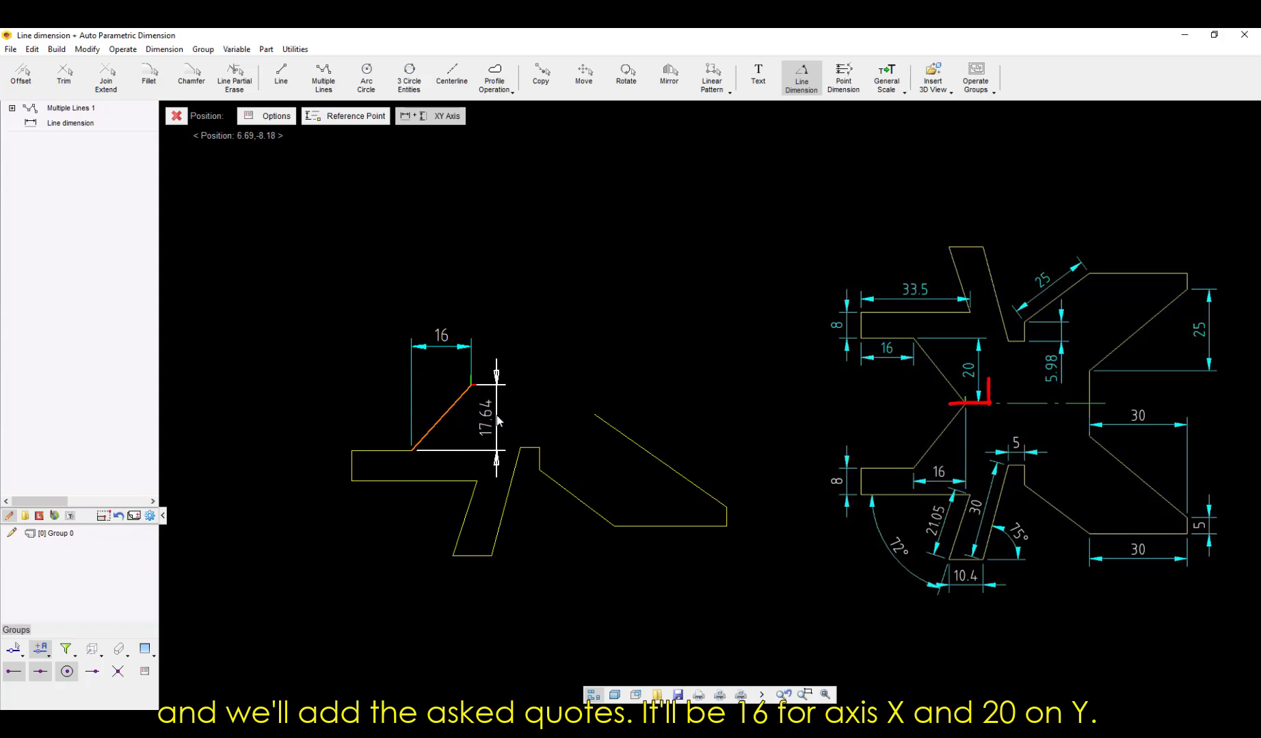
click(497, 420)
text(20)
key(Return)
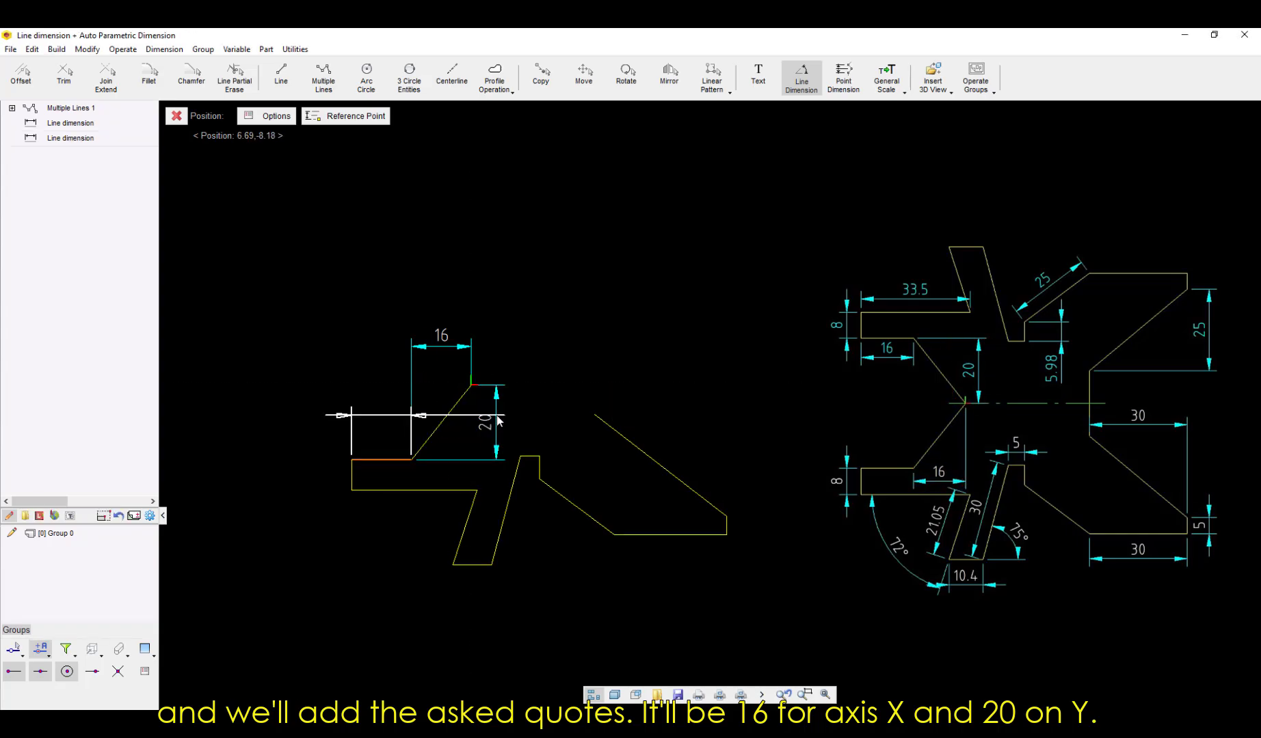
Step: Dimension the left arm's short upper edge, vertical end edge and long lower edge, accepting their existing lengths
click(366, 441)
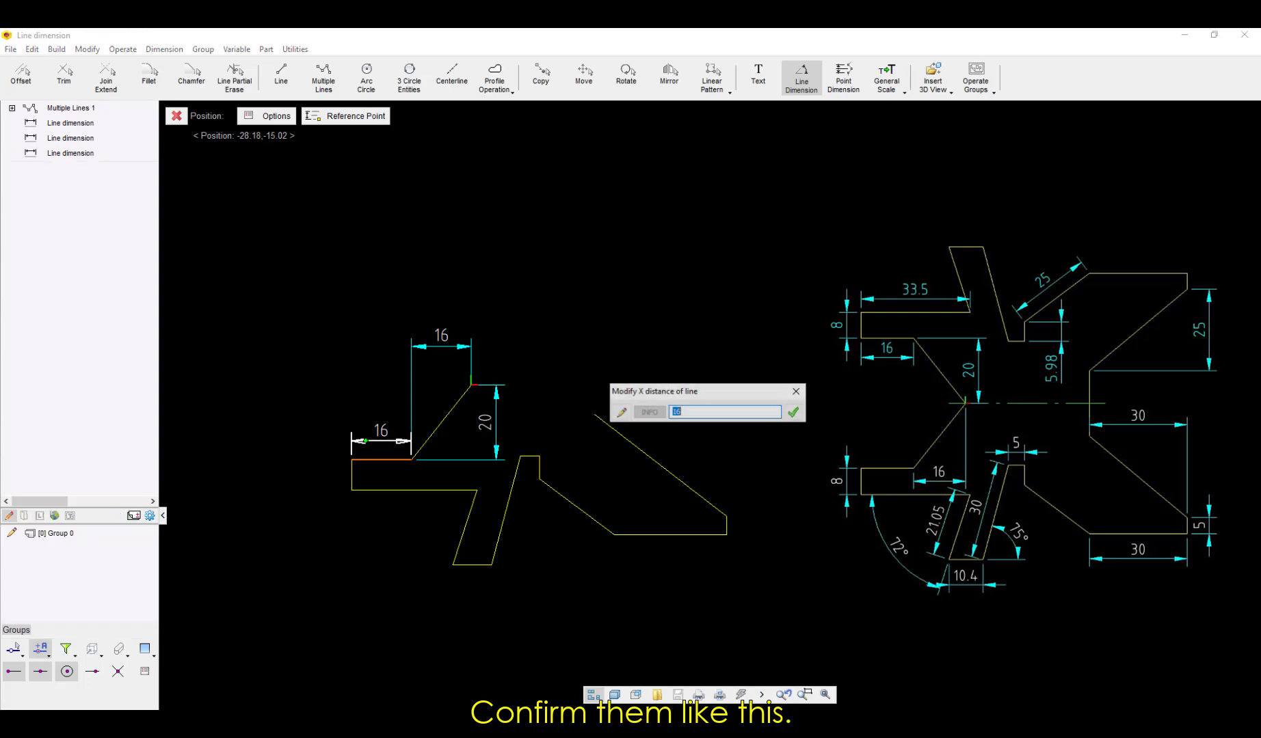
key(Return)
click(335, 474)
key(Return)
click(399, 516)
key(Return)
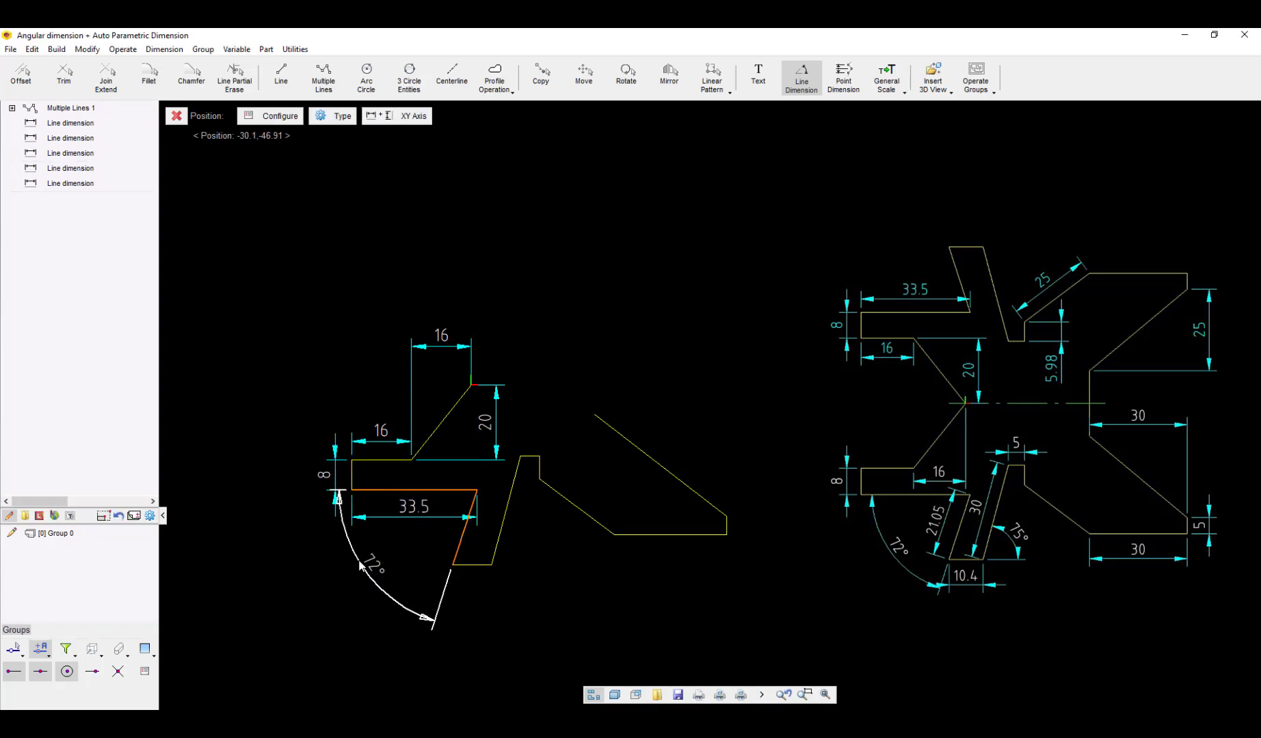
Step: Dimension the angle and length of the leg's left slanted edge and the length of its bottom edge
click(385, 556)
click(465, 527)
click(413, 119)
click(447, 522)
click(471, 566)
click(471, 594)
Step: Dimension the angle of the leg's right slanted edge from its bottom edge, as well as its length
click(475, 566)
click(502, 527)
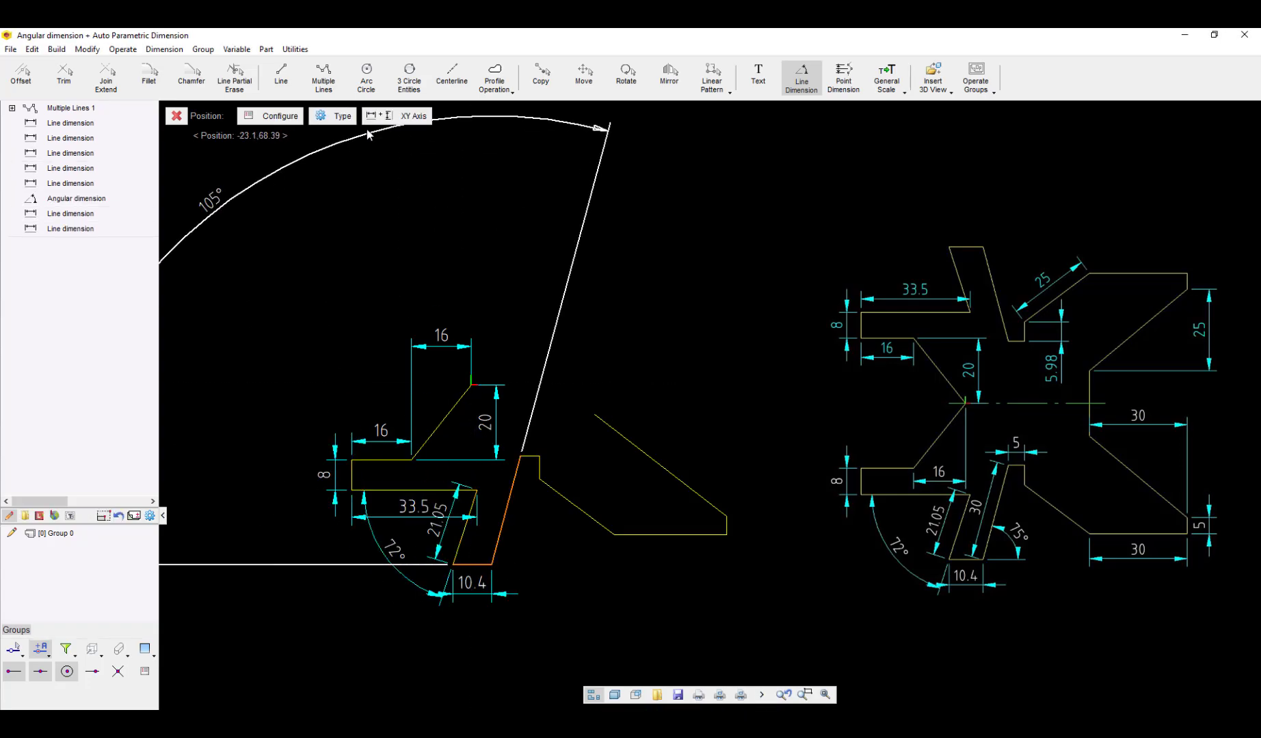
click(526, 541)
click(507, 509)
click(420, 119)
click(494, 507)
Step: Dimension the leg's short top edge and vertical step, plus the angle and Y distance of the adjoining slanted line
click(530, 457)
click(530, 442)
click(539, 468)
click(554, 503)
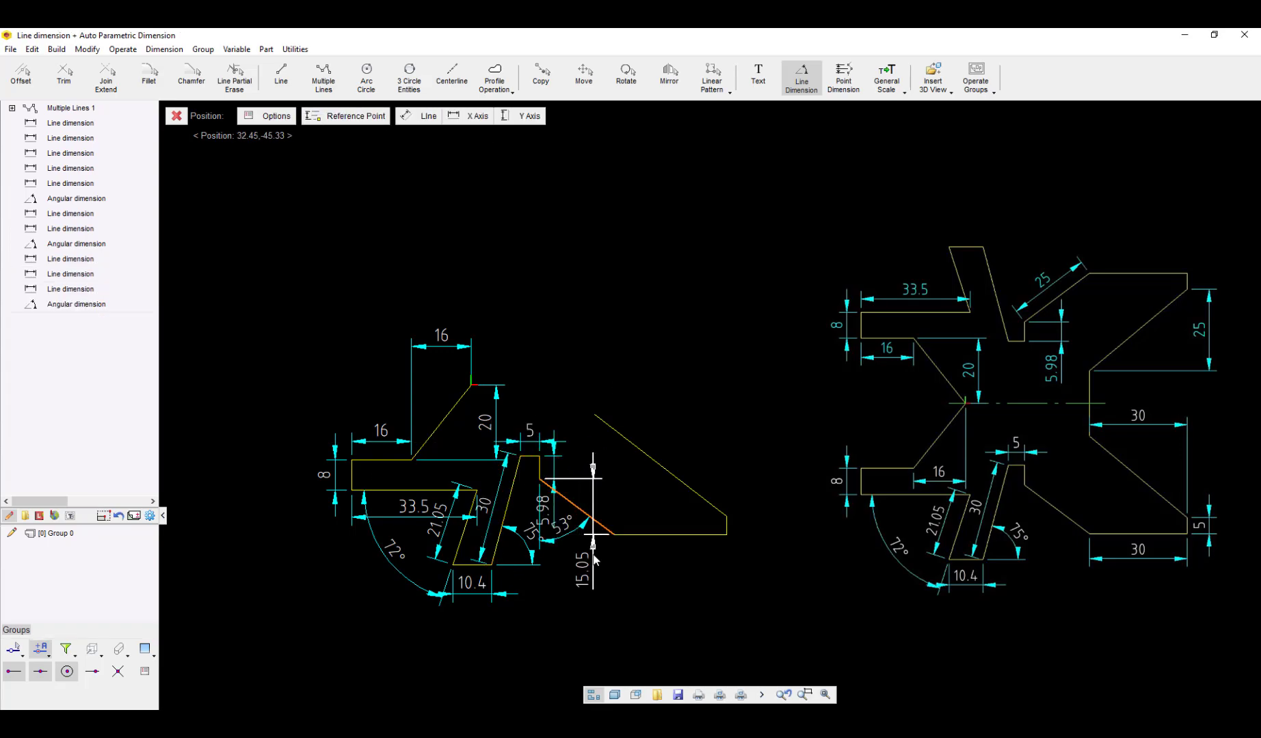
click(593, 559)
Step: Dimension the horizontal bottom edge of the right-hand part and the short vertical edge at its end
click(670, 535)
click(671, 564)
click(726, 526)
click(763, 526)
Step: Dimension the open slanted edge of the right-hand part with an X distance of 30 and a Y distance of 25
click(726, 526)
click(649, 457)
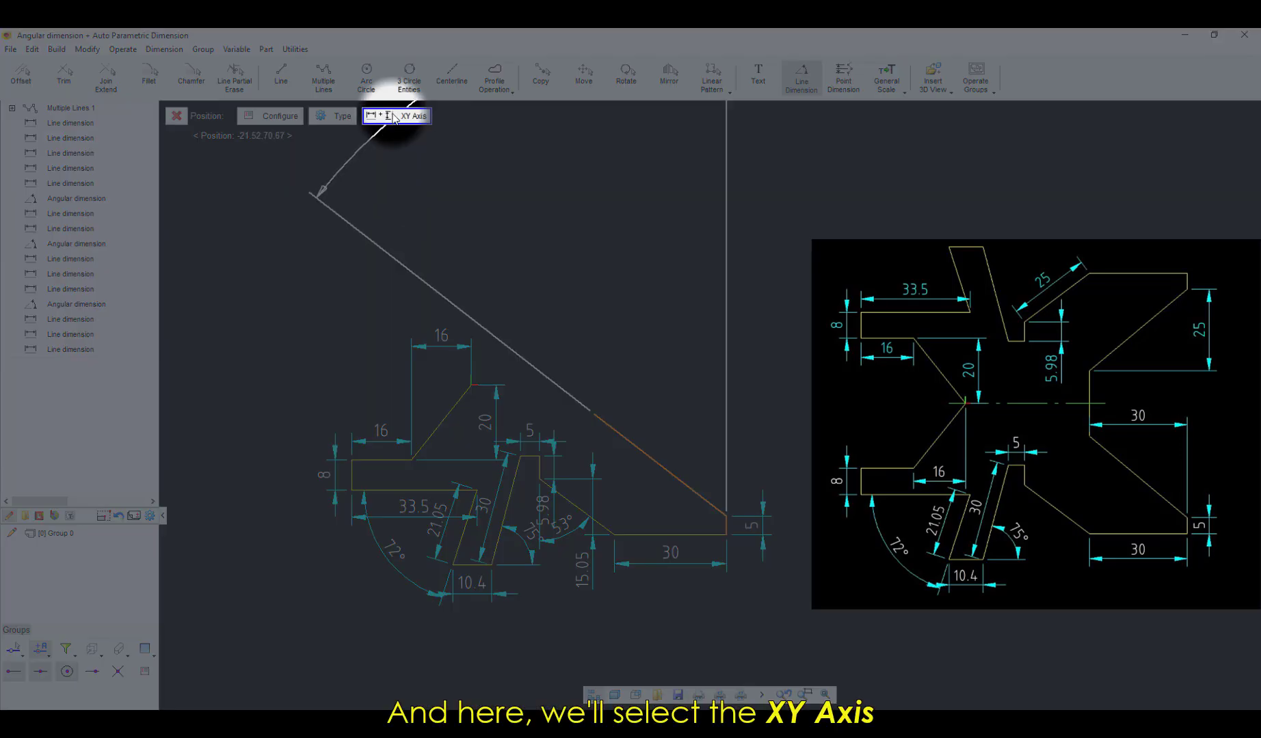
click(394, 118)
click(669, 383)
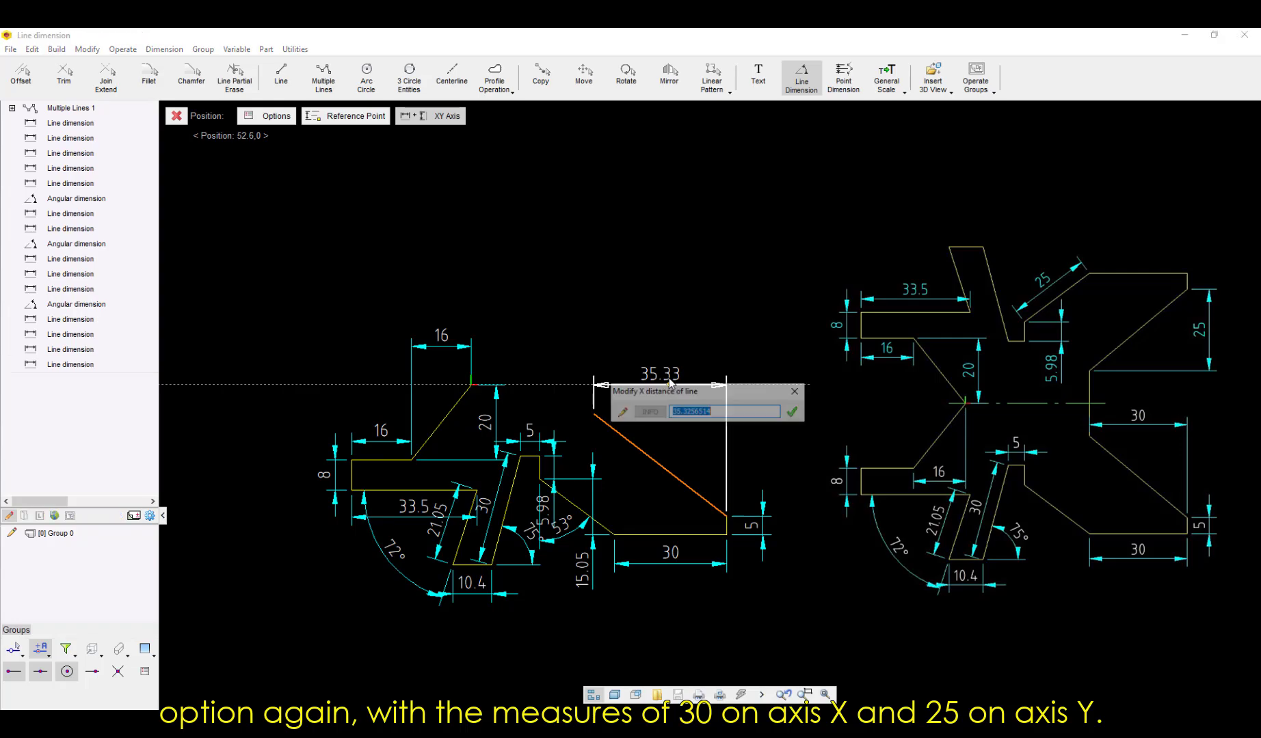
text(3)
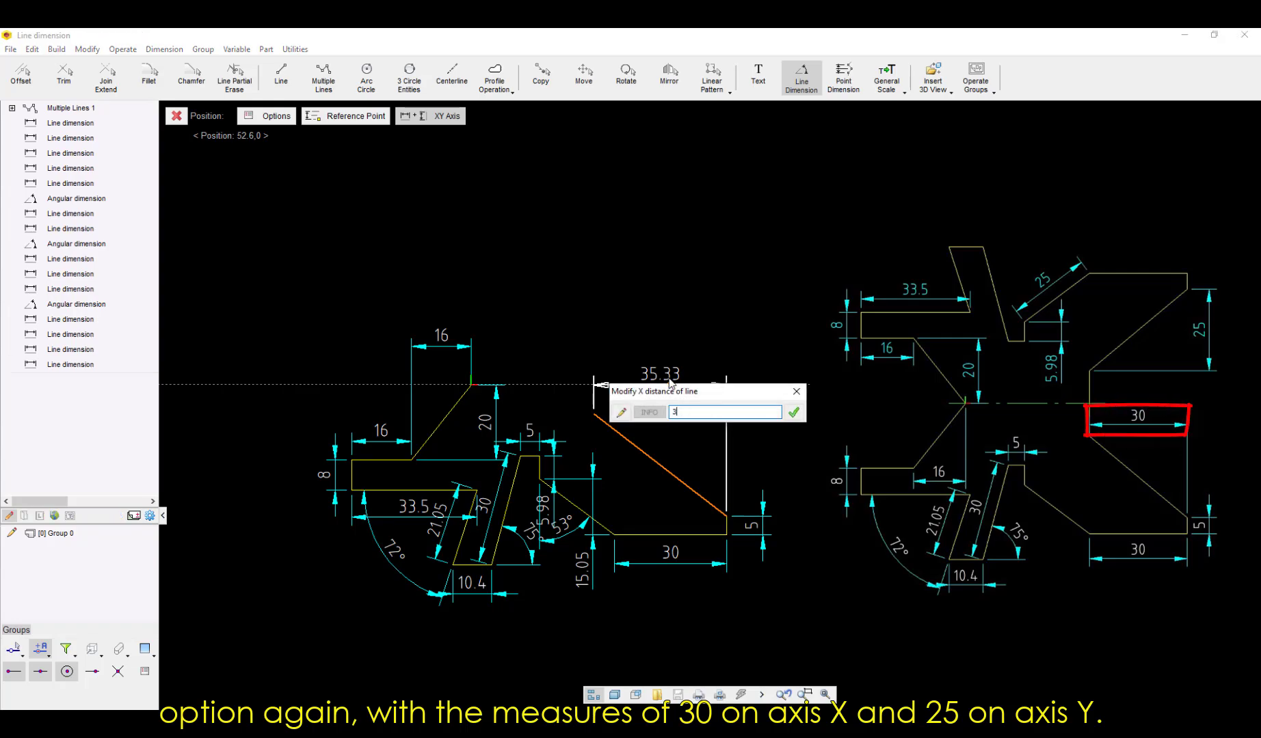
text(0)
key(Return)
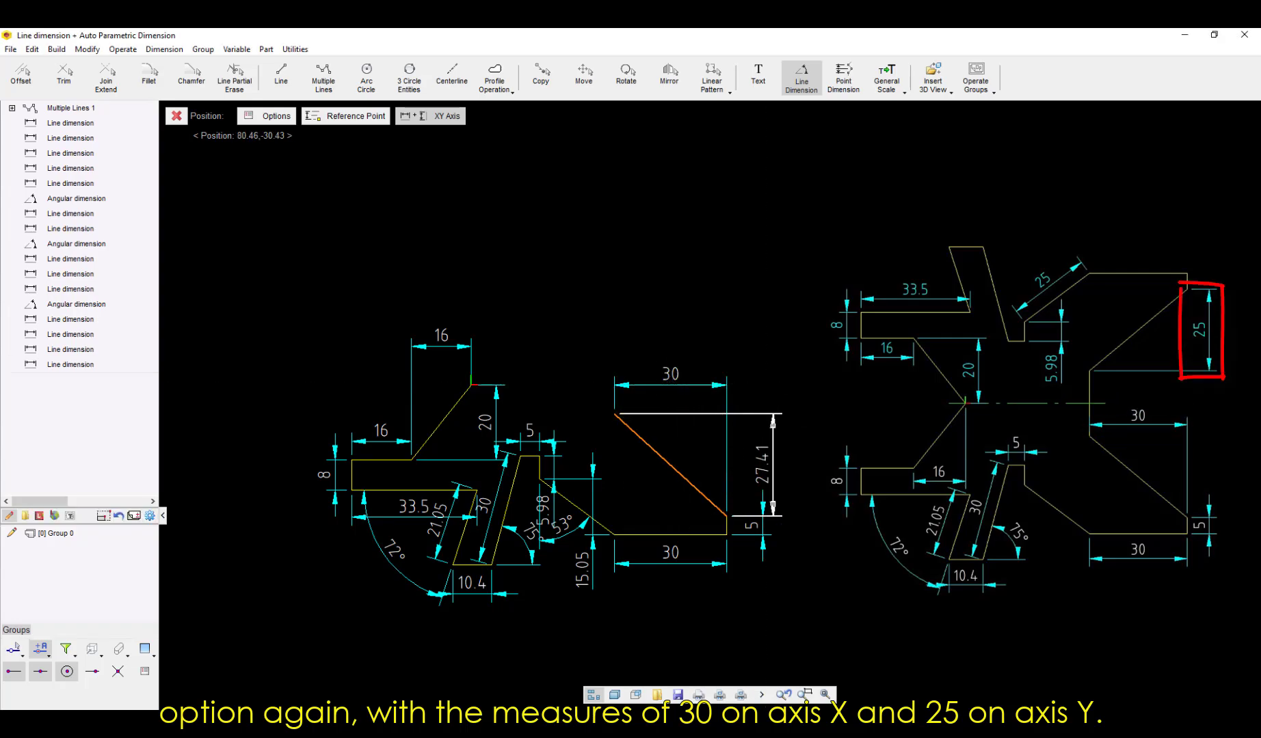
click(763, 420)
text(25)
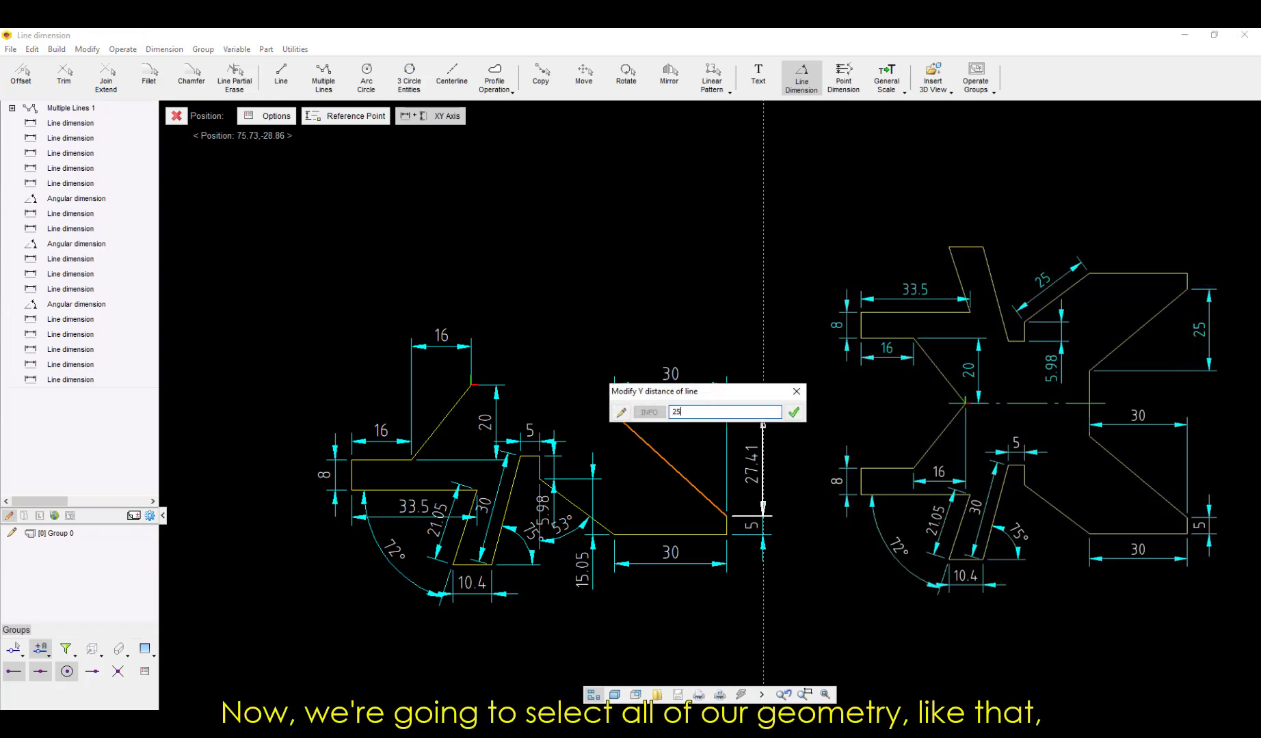
key(Return)
key(Escape)
Step: Mirror all the lower-half geometry about the horizontal axis through the origin at angle 0, keeping the base
click(232, 282)
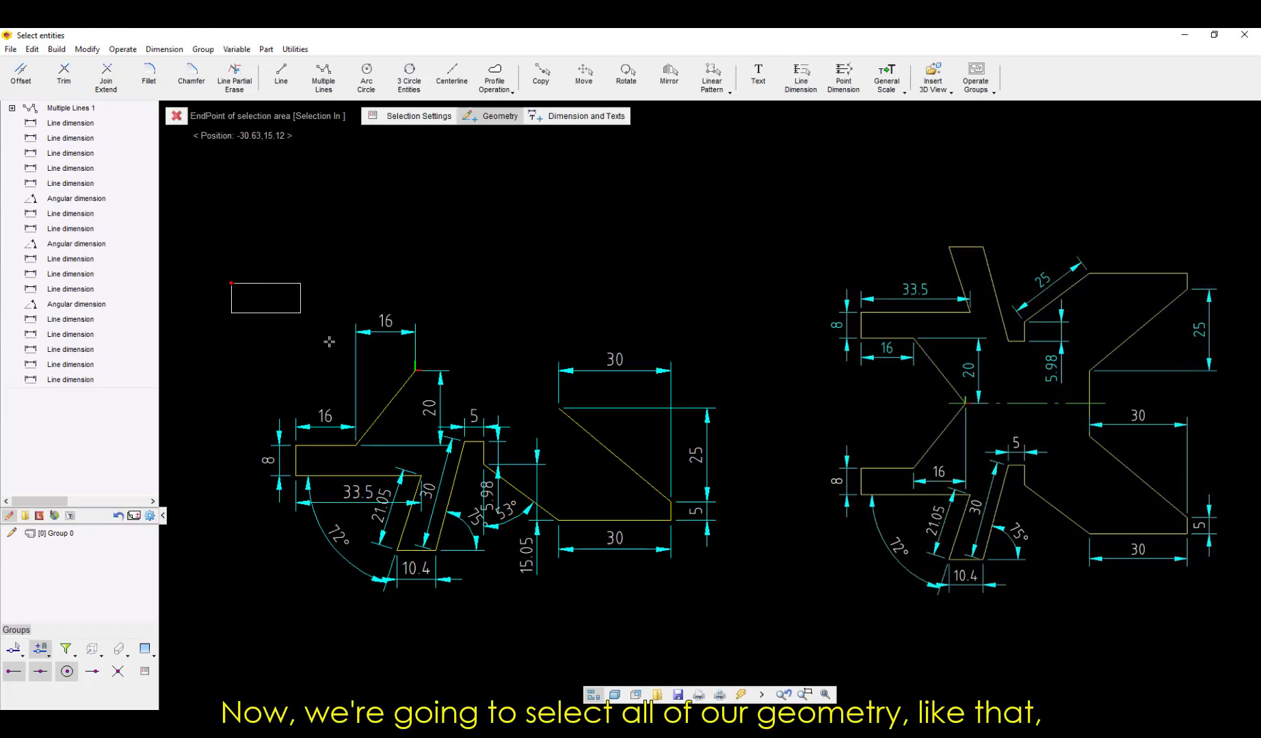
click(824, 626)
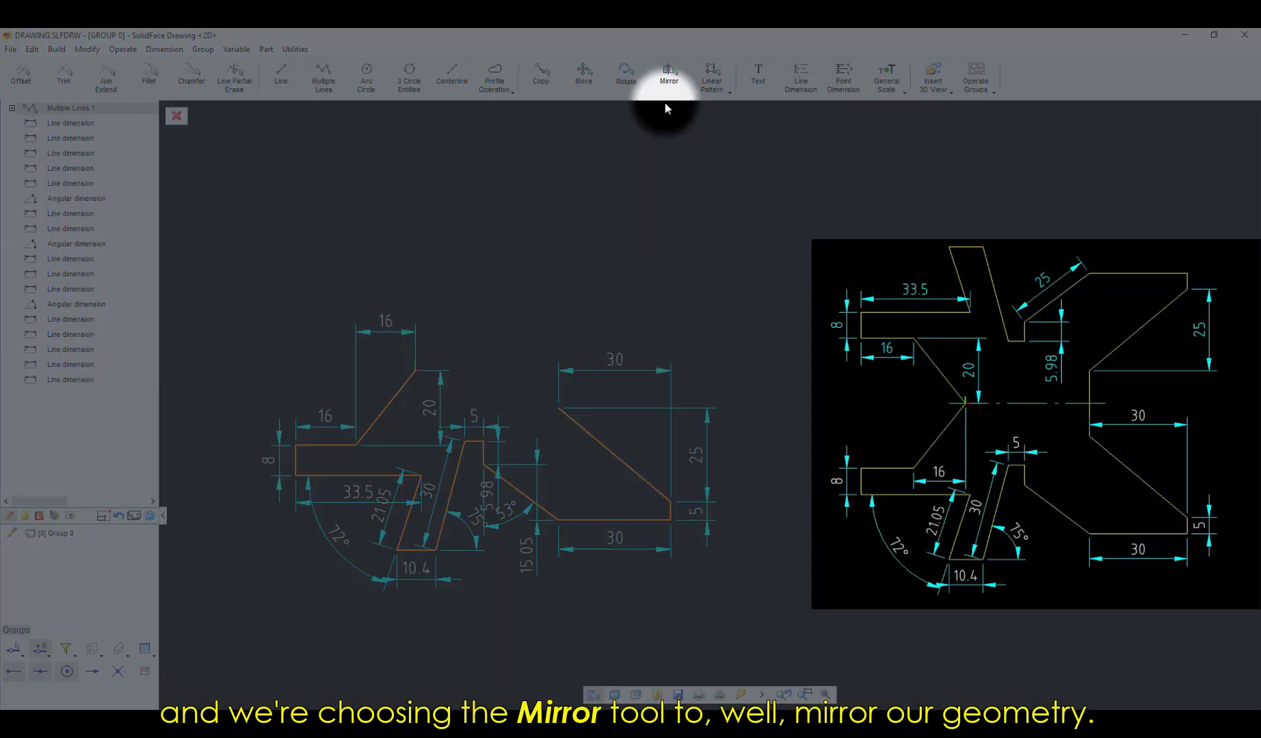
click(668, 74)
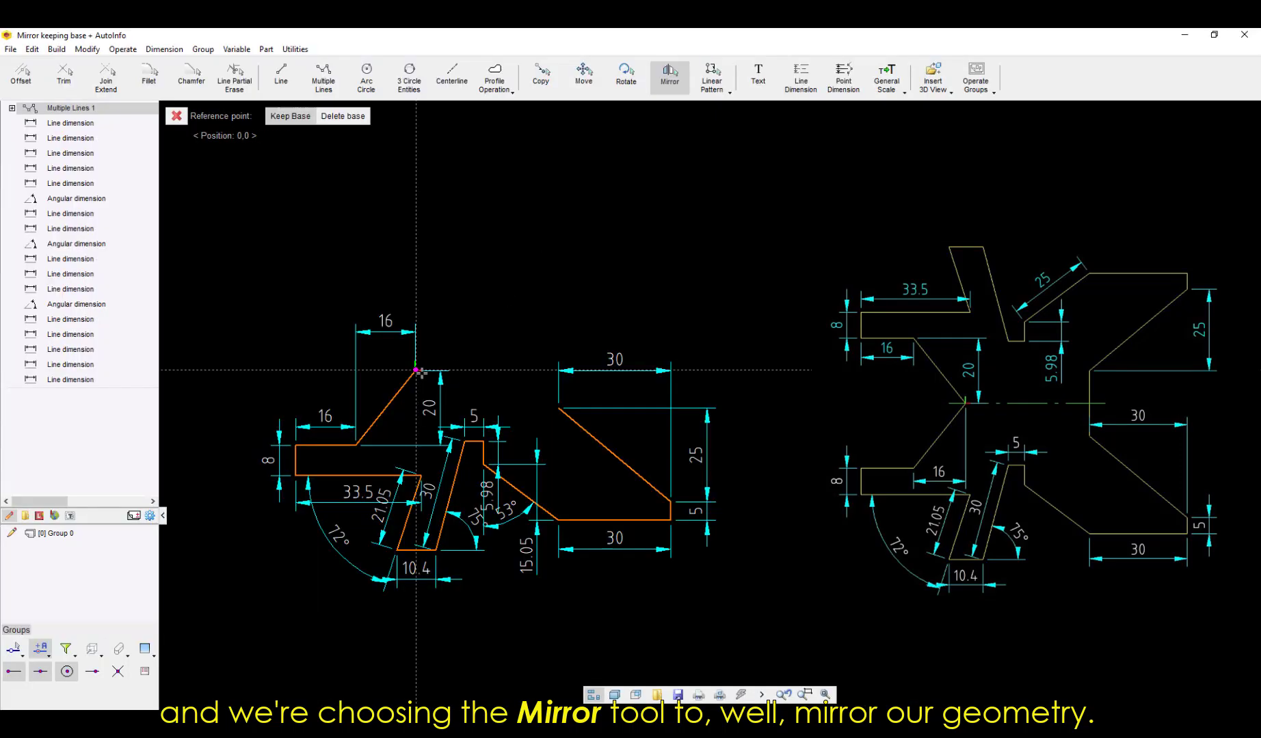
click(418, 371)
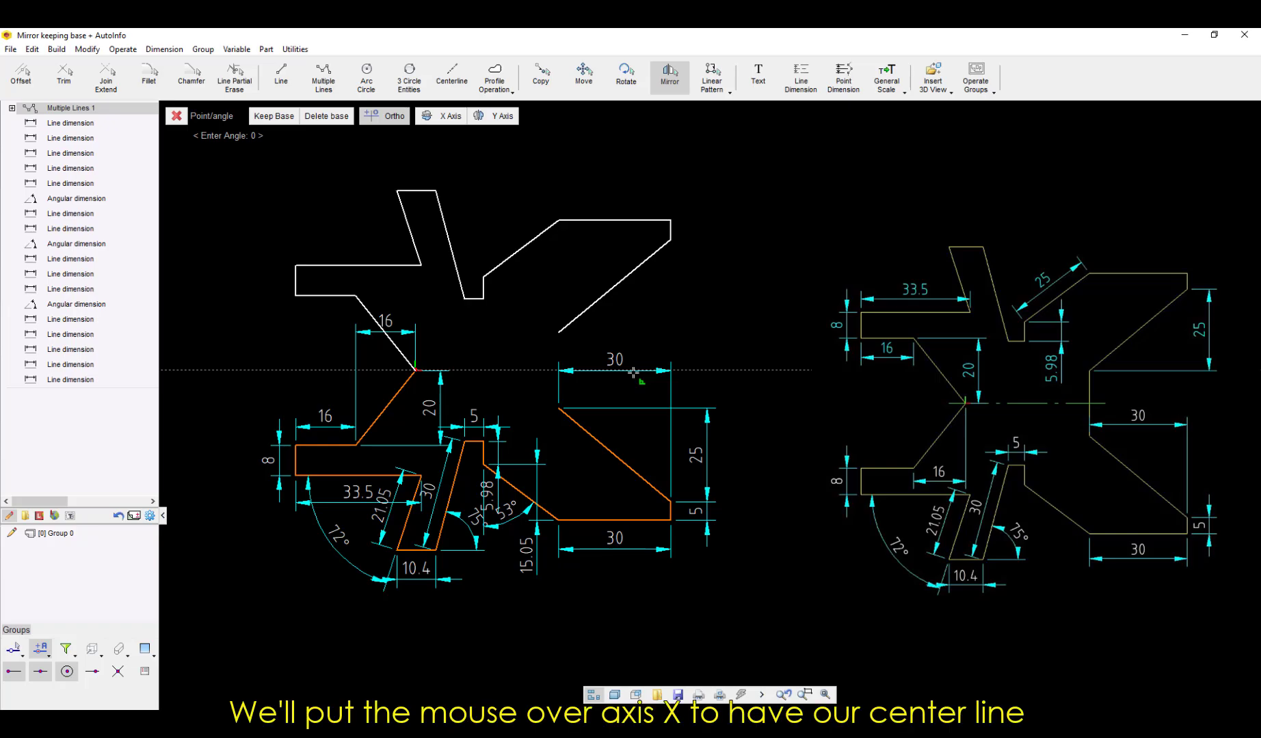
text(0)
key(Return)
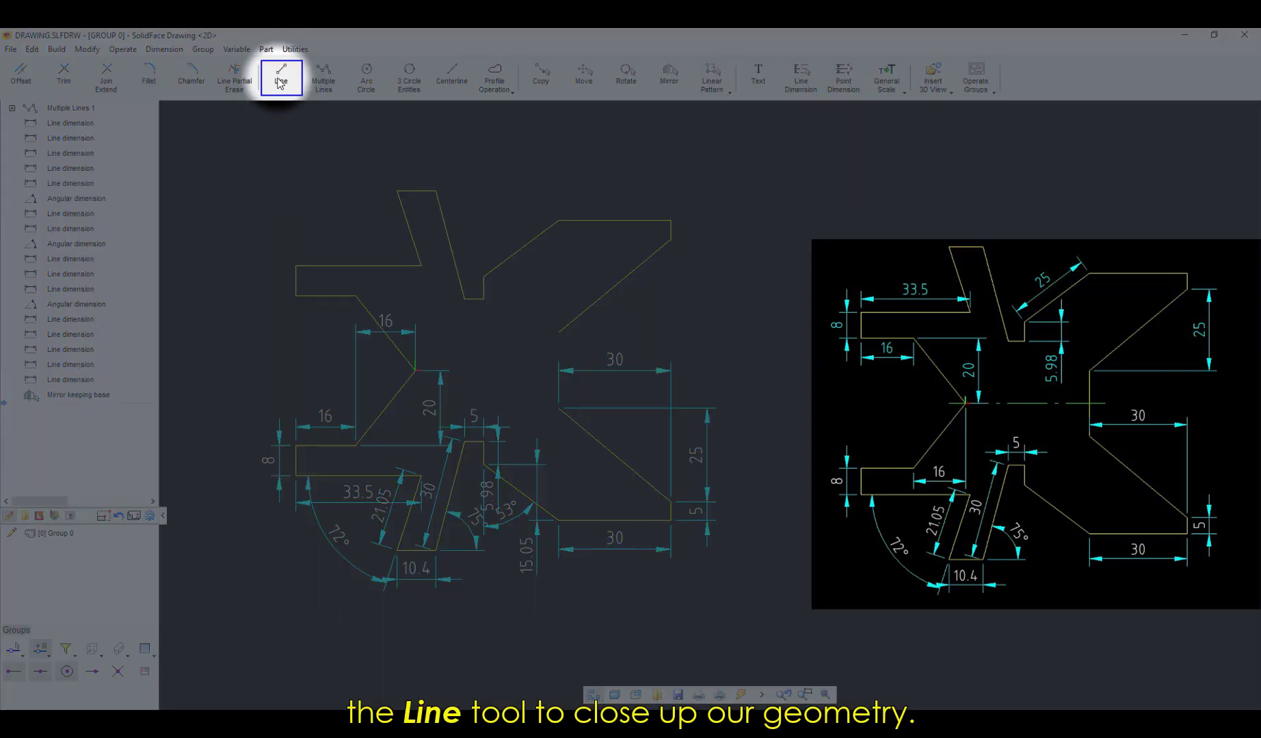
Step: Draw a vertical line joining the two open ends of the slanted edges to close the right-hand part
click(281, 75)
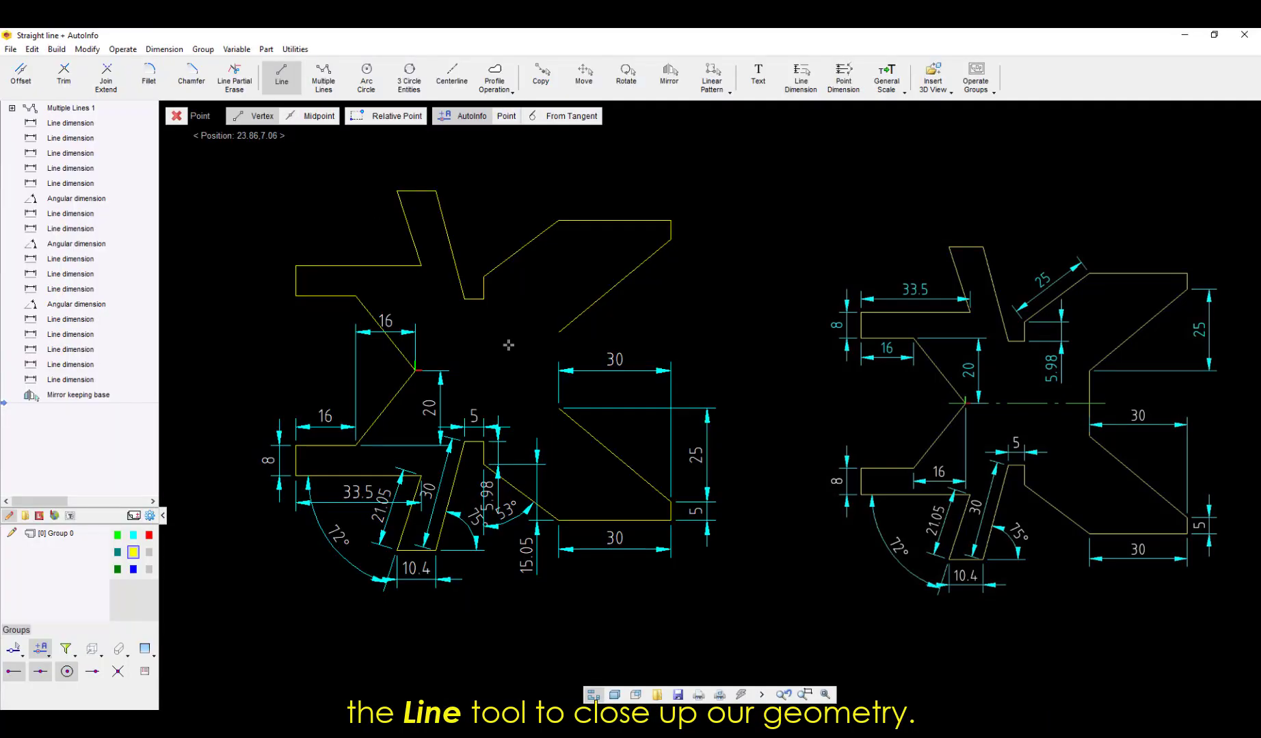
click(559, 333)
click(559, 408)
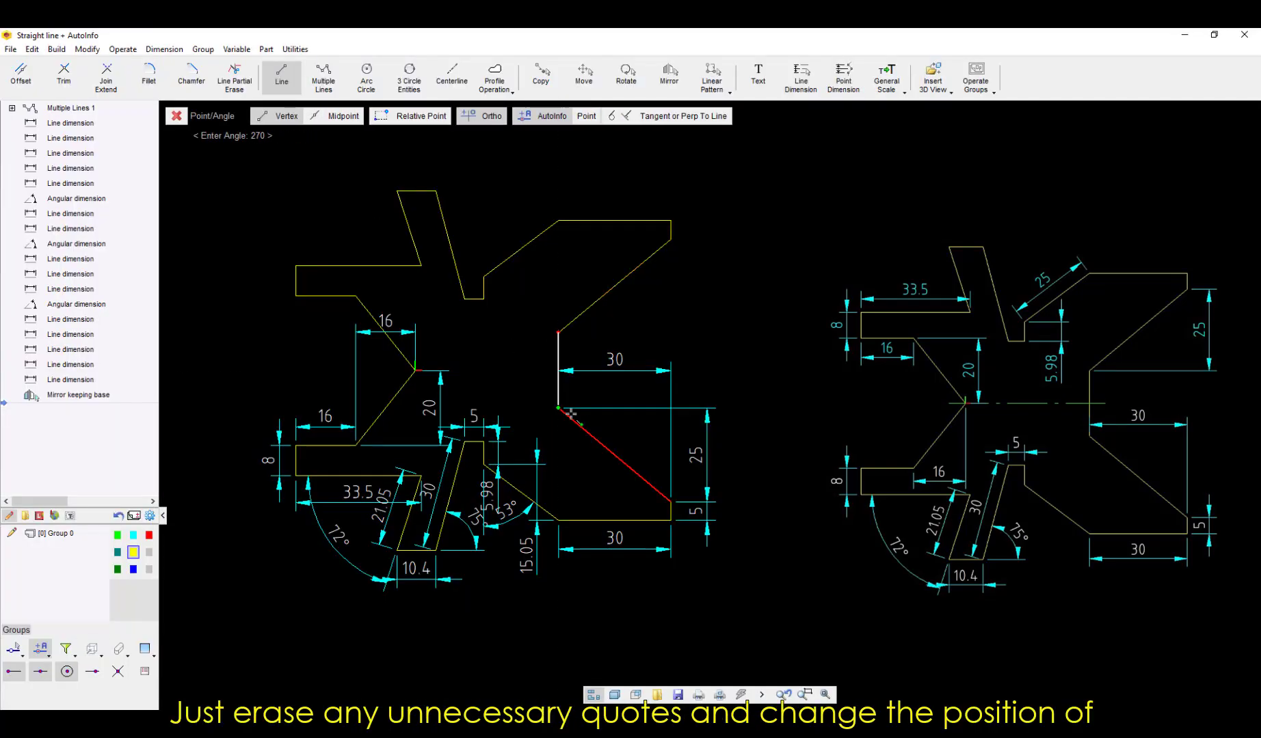
key(Escape)
Step: Move the upper 30 and the origin-side 16 dimensions closer to their edges and delete the lower-left arm's 33.5 and other 16 dimensions
middle_drag(588, 379, 612, 374)
drag(410, 327, 410, 455)
key(Delete)
Step: Delete the lower half's 20, 5.98, 15.05, 53° and 25 dimensions and reposition the upper 30 dimension below the slanted edge's start
key(Delete)
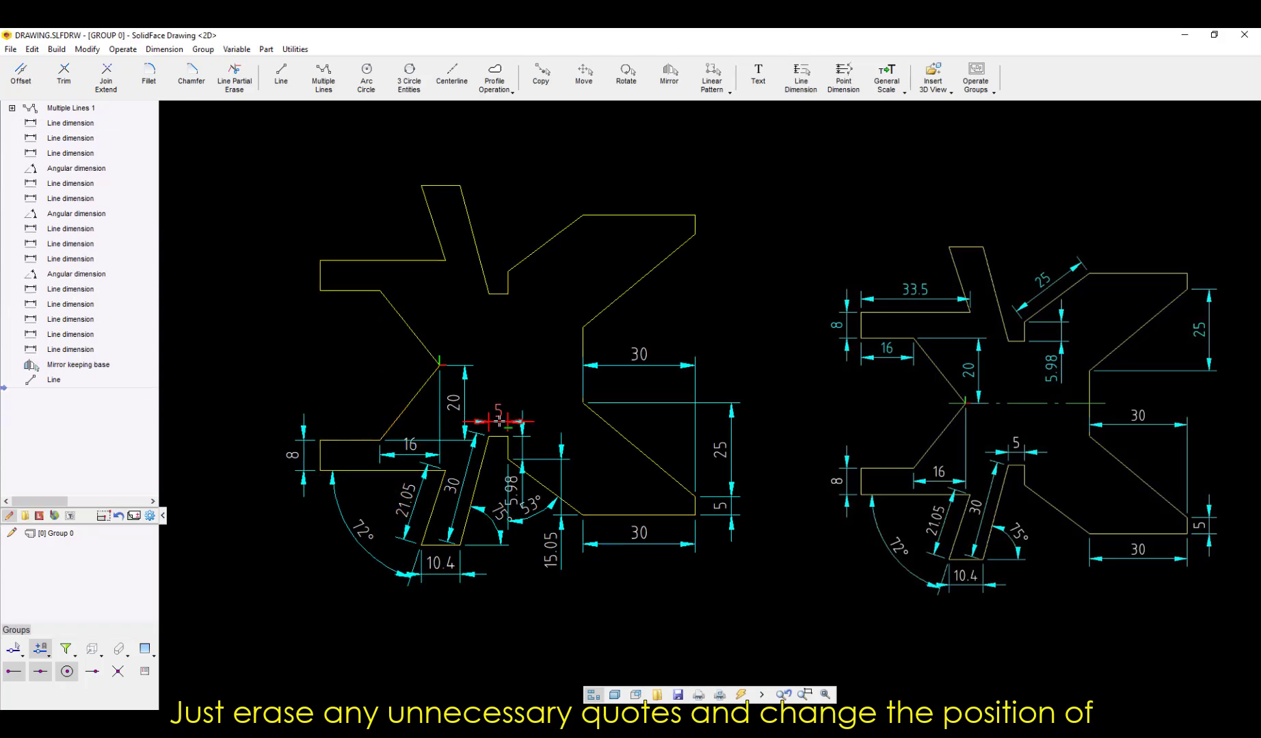
key(Delete)
key(Delete)
key(Delete)
drag(733, 513, 721, 513)
key(Delete)
drag(648, 365, 648, 390)
middle_drag(643, 383, 671, 381)
key(Delete)
Step: Dimension the Y distance of the upper-left slanted edge, plus the upper arm's lower edge, end height and top edge
click(801, 77)
click(439, 327)
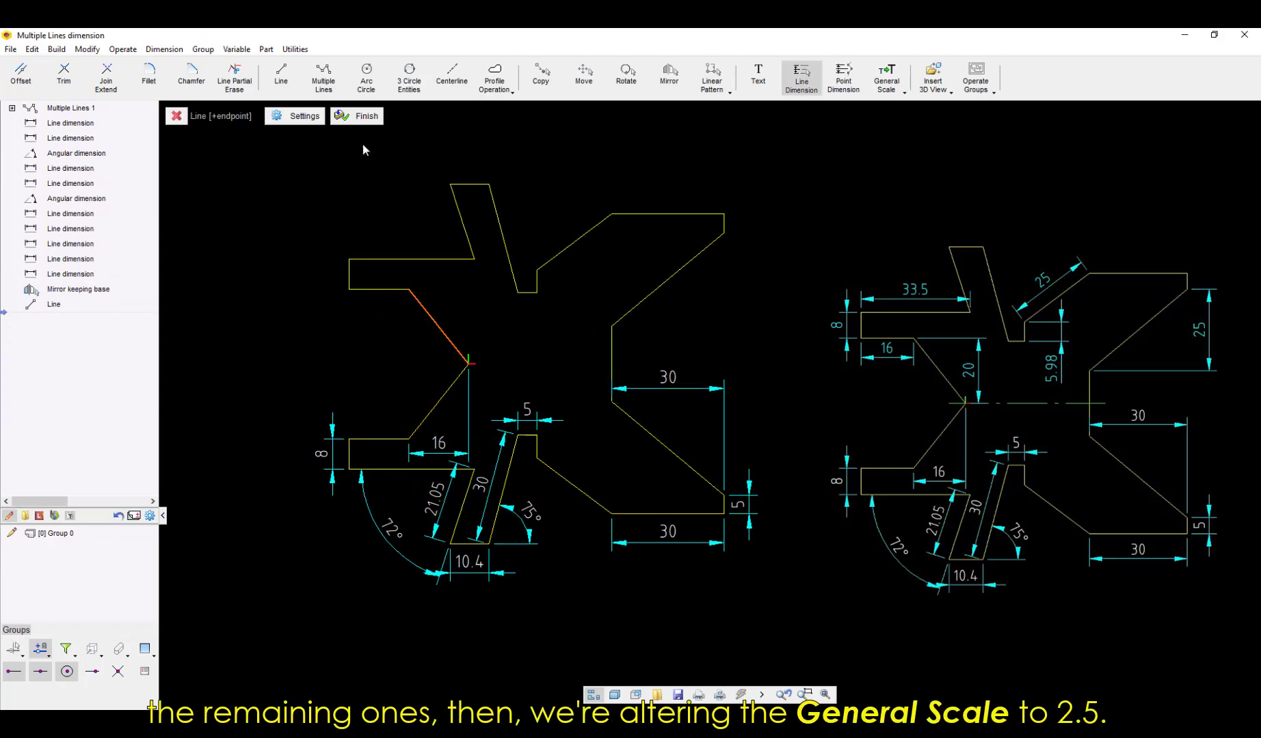
click(484, 327)
click(801, 77)
click(378, 289)
click(379, 312)
click(800, 77)
click(349, 274)
click(333, 275)
Step: Dimension the upper-right part's short vertical step, the adjoining slanted edge's length and the Y distance of its inner slanted edge
click(800, 77)
click(411, 259)
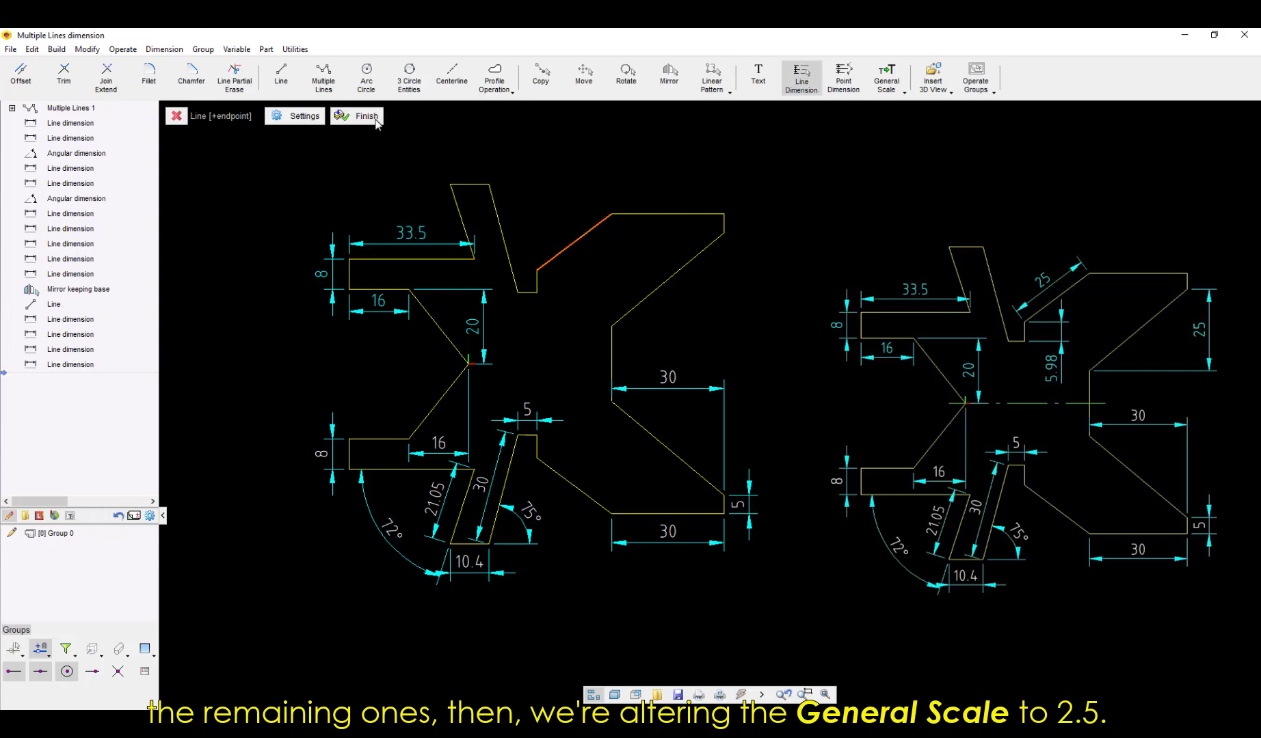
click(579, 322)
click(801, 77)
click(294, 116)
click(653, 323)
click(751, 507)
click(668, 280)
click(749, 279)
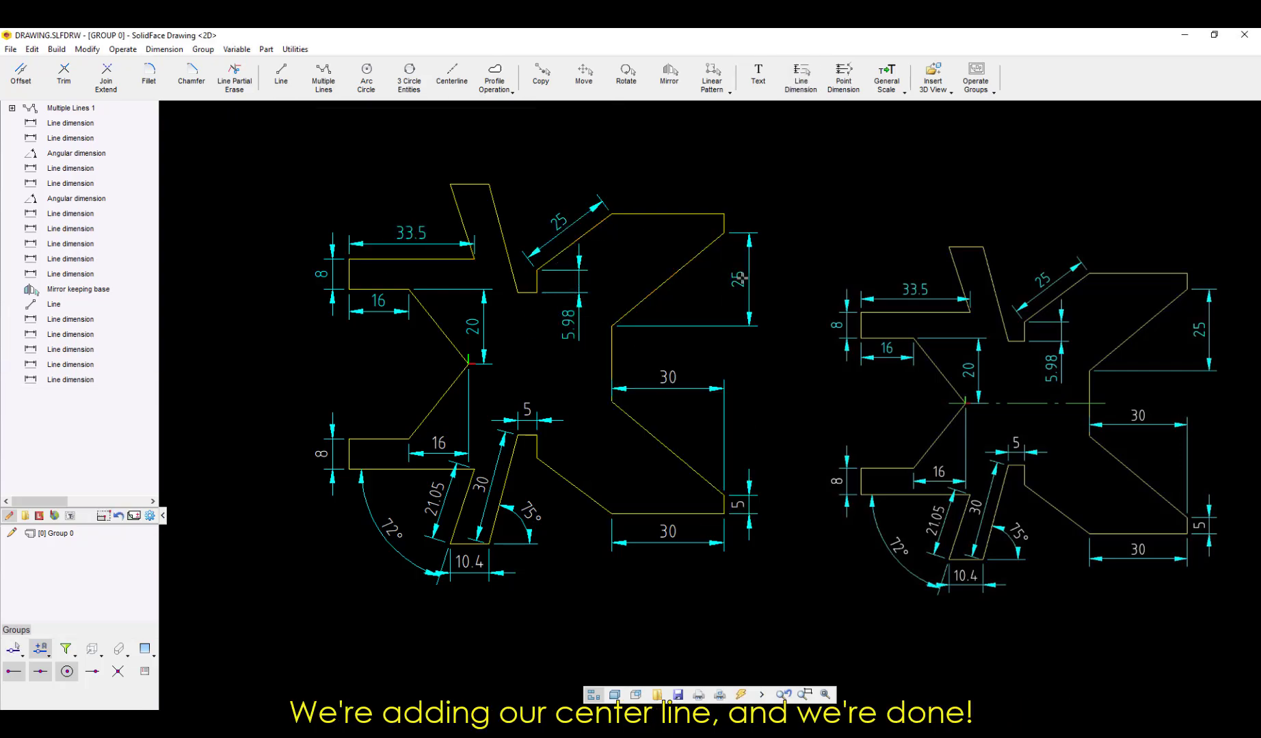
Step: Add a horizontal centerline along the symmetry axis from the origin vertex to the closing vertical edge
click(452, 76)
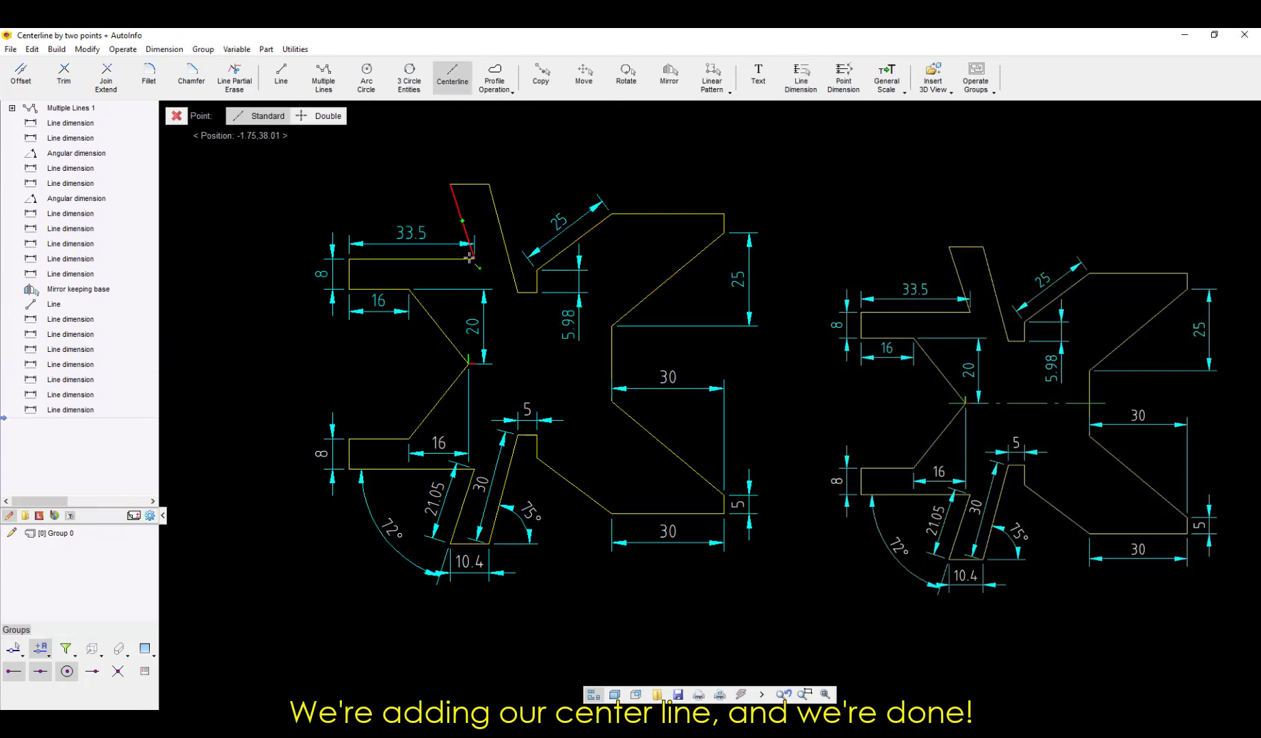
click(464, 369)
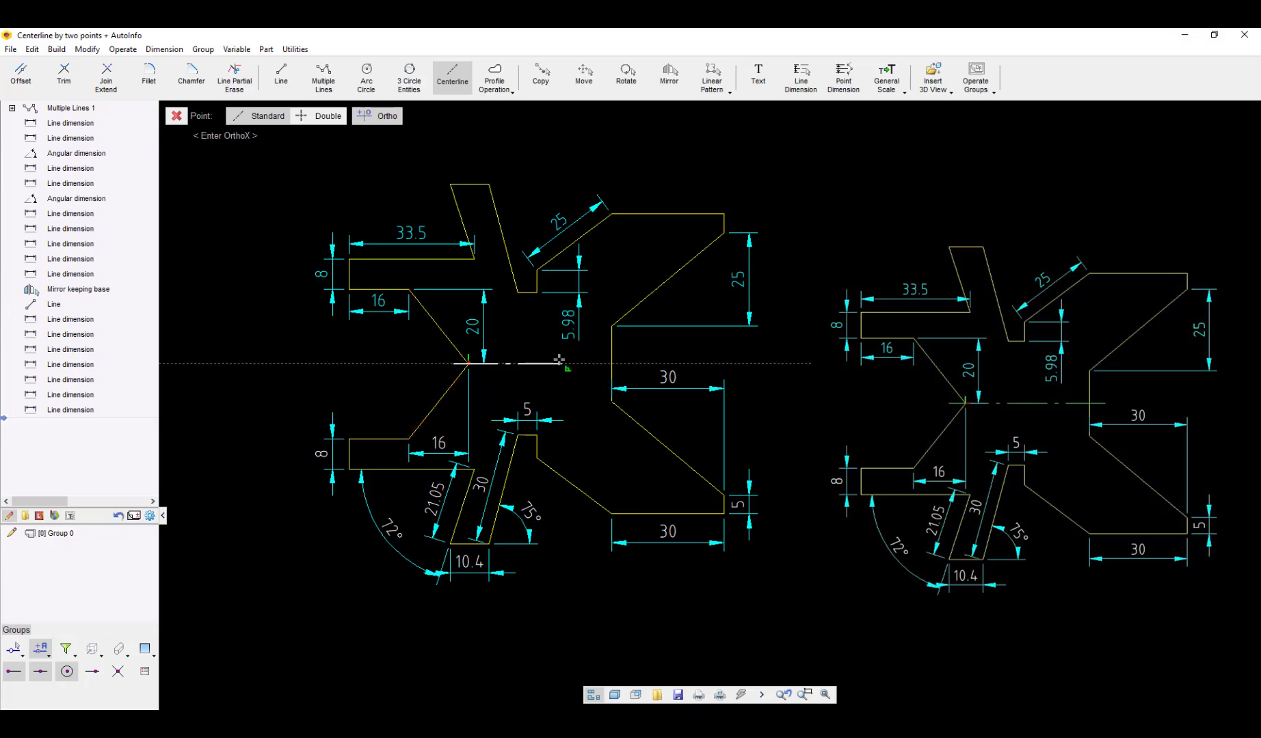
click(612, 369)
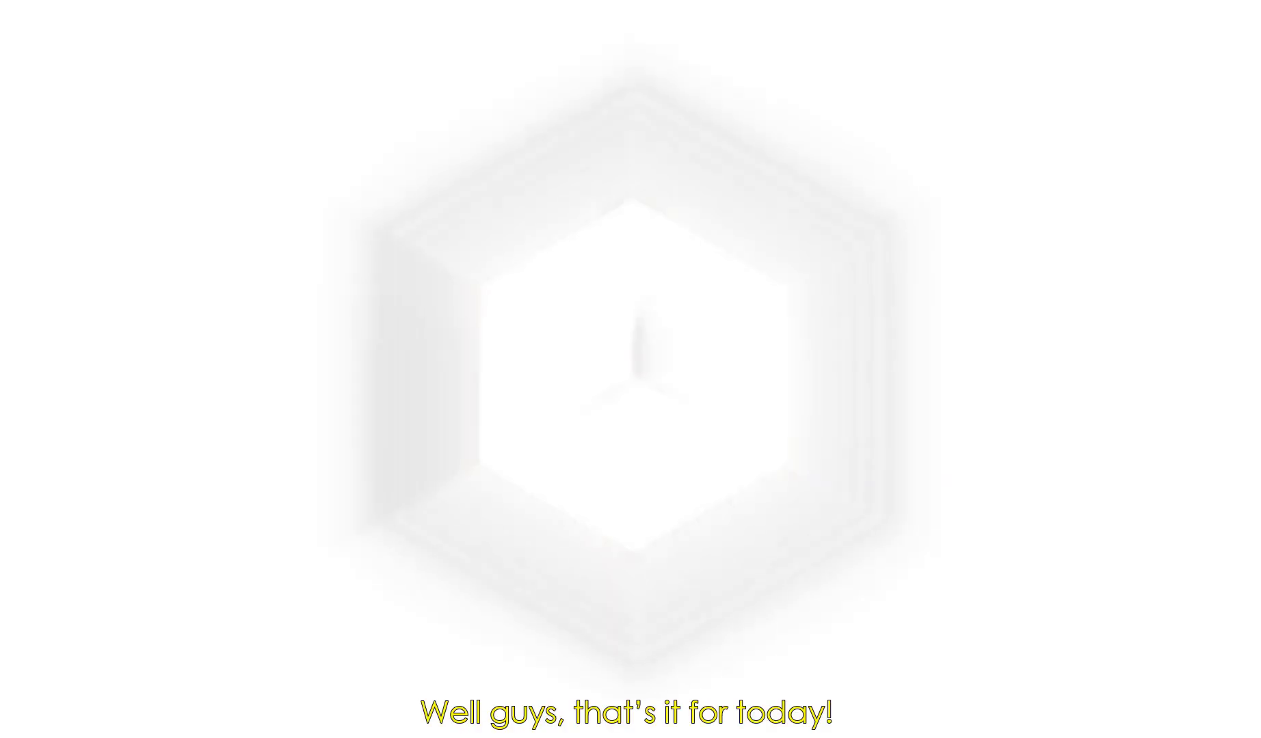